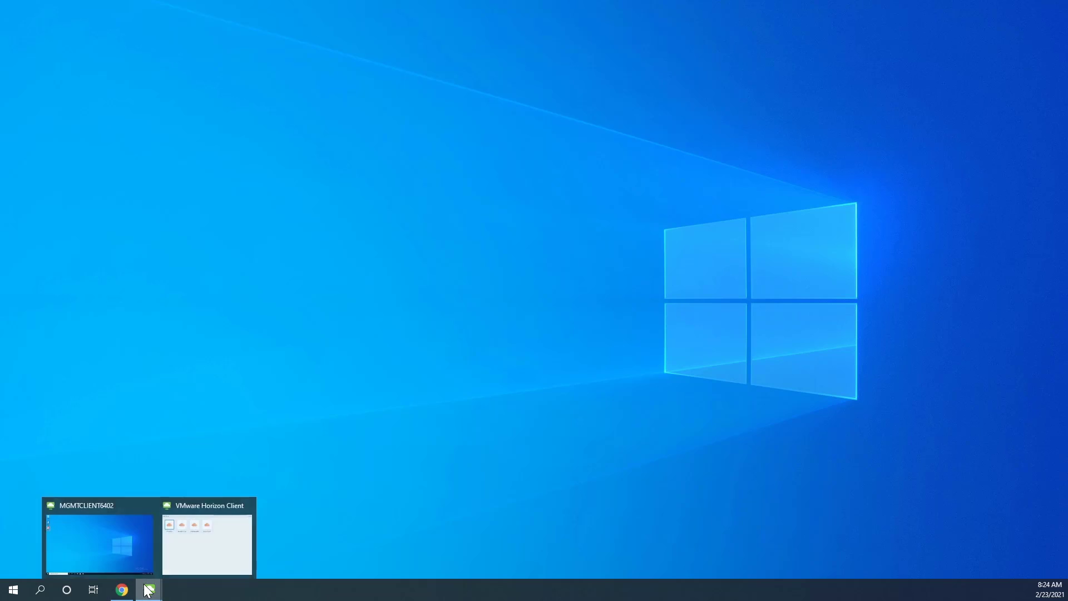
Step: Launch VDI ToolKit Management on the remote desktop and maximize it on the Active Sessions view
{"action": "left_click", "coordinate": [131, 542]}
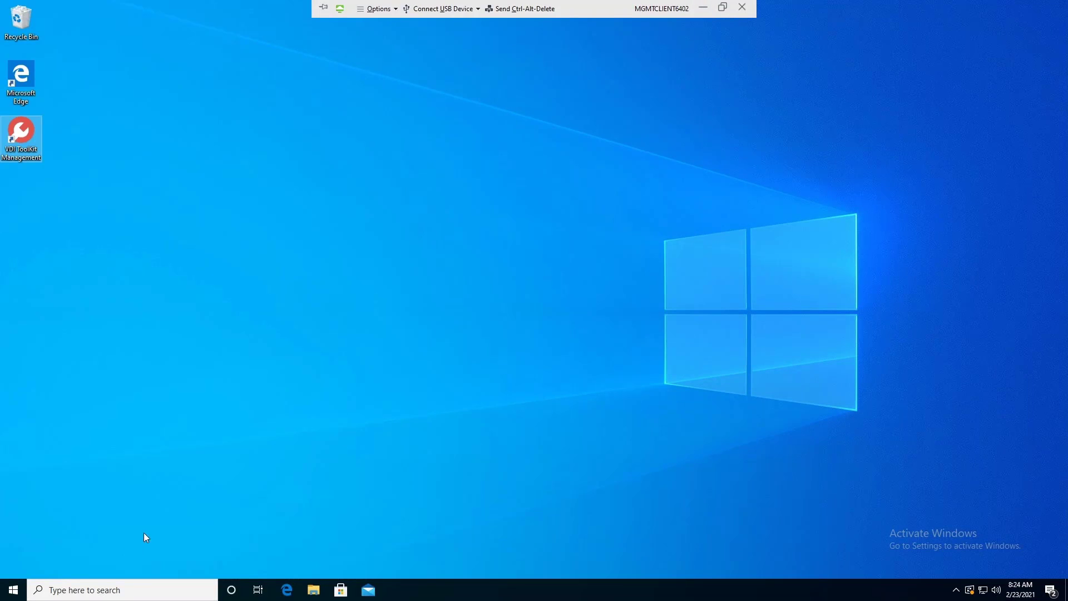
{"action": "double_click", "coordinate": [25, 132]}
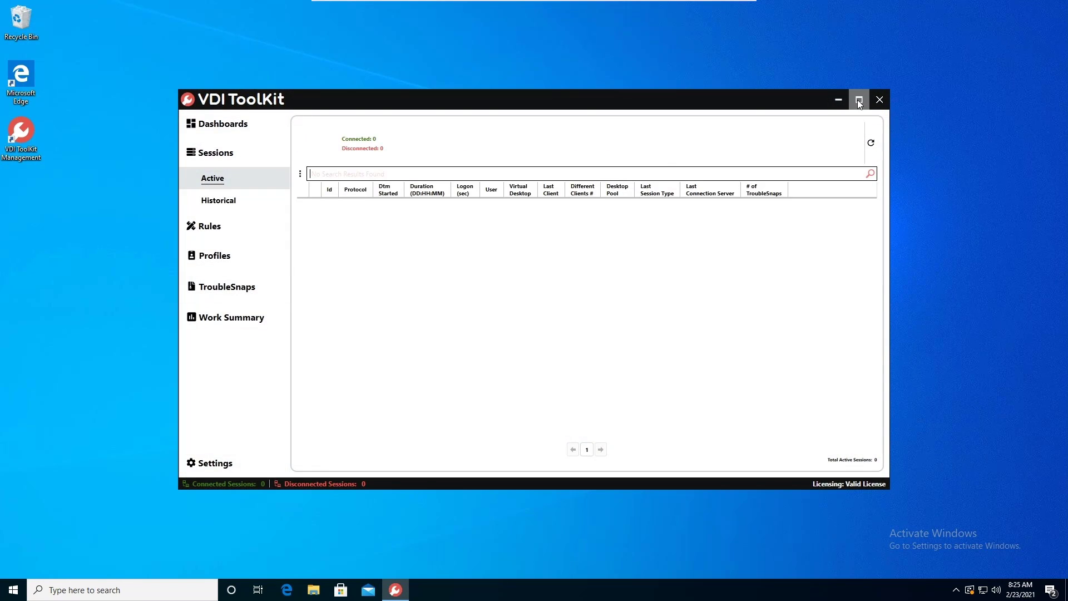
{"action": "left_click", "coordinate": [858, 100]}
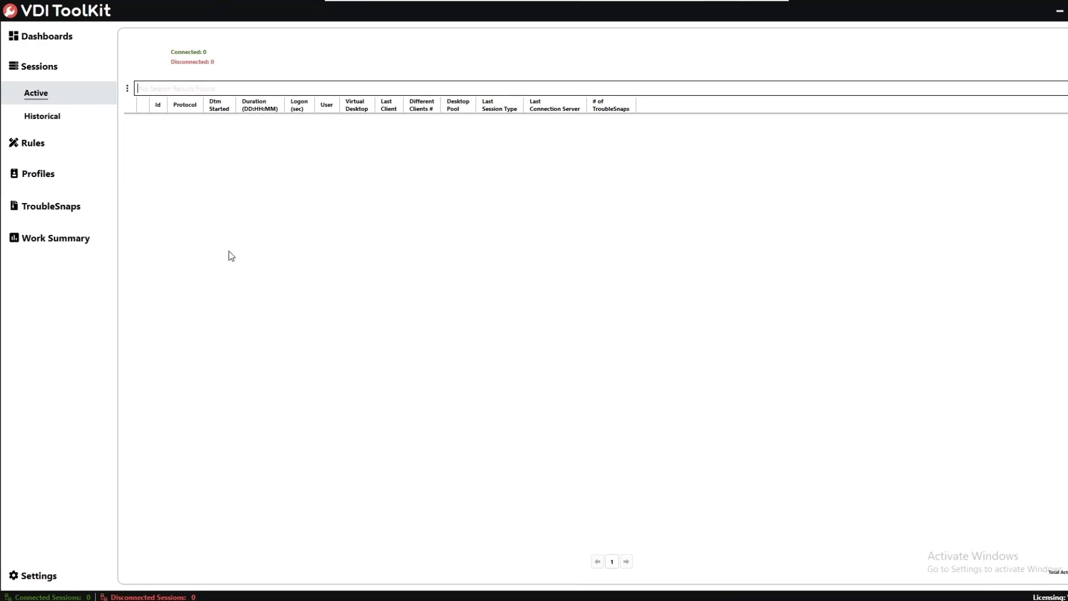
Step: Go to Rules > Rule Items > Hot Key to reach the empty Hot Key list
{"action": "left_click", "coordinate": [98, 175]}
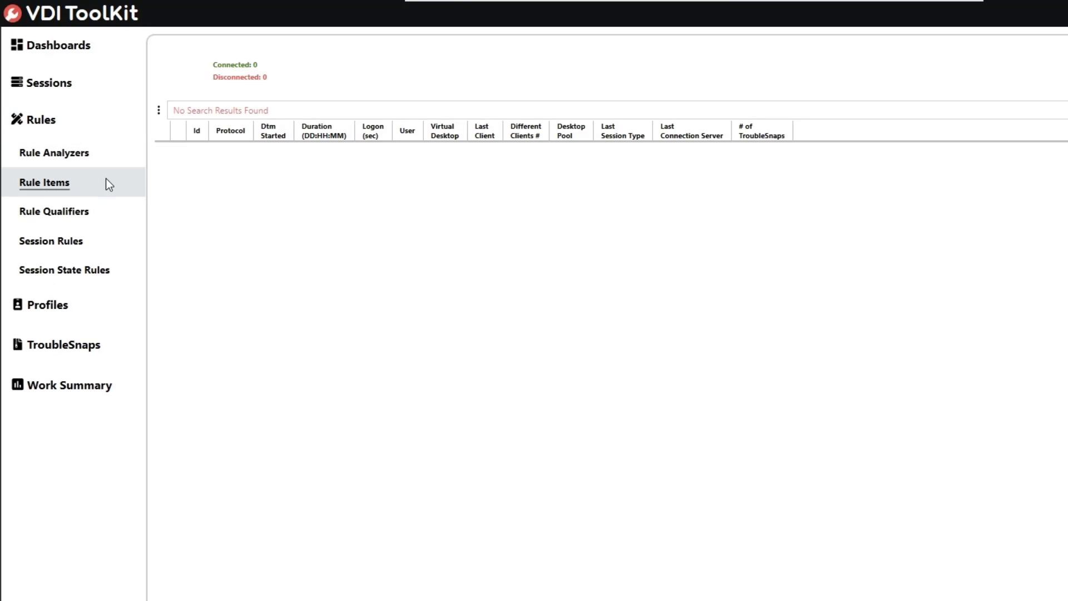
{"action": "left_click", "coordinate": [108, 180]}
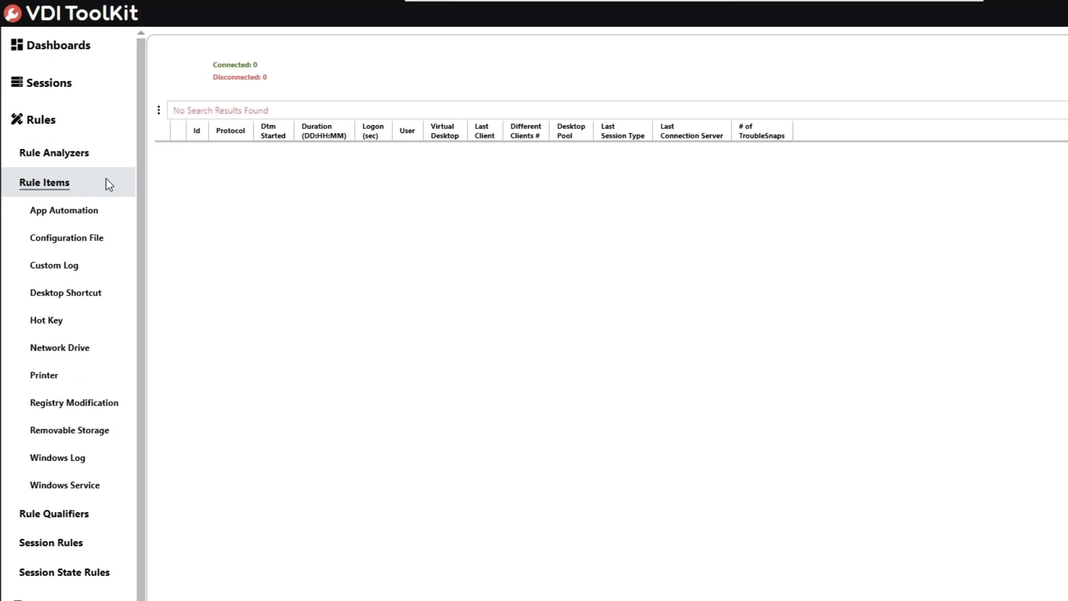
{"action": "left_click", "coordinate": [107, 327]}
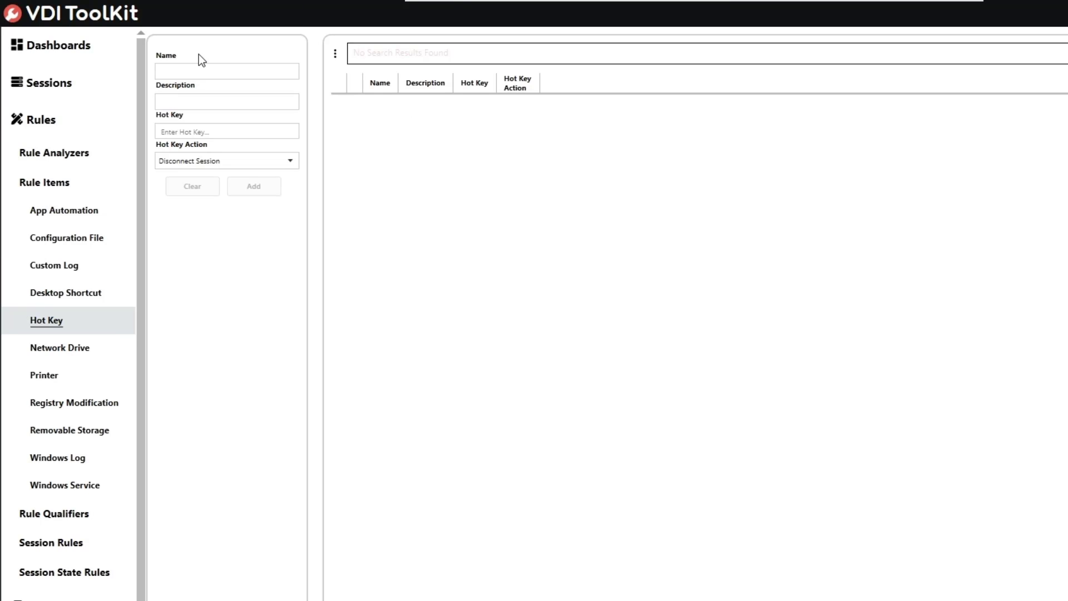
Step: Add hot key 'F6 Privacy Screen' mapping F6 to the Enable Privacy Screen action
{"action": "left_click", "coordinate": [203, 71]}
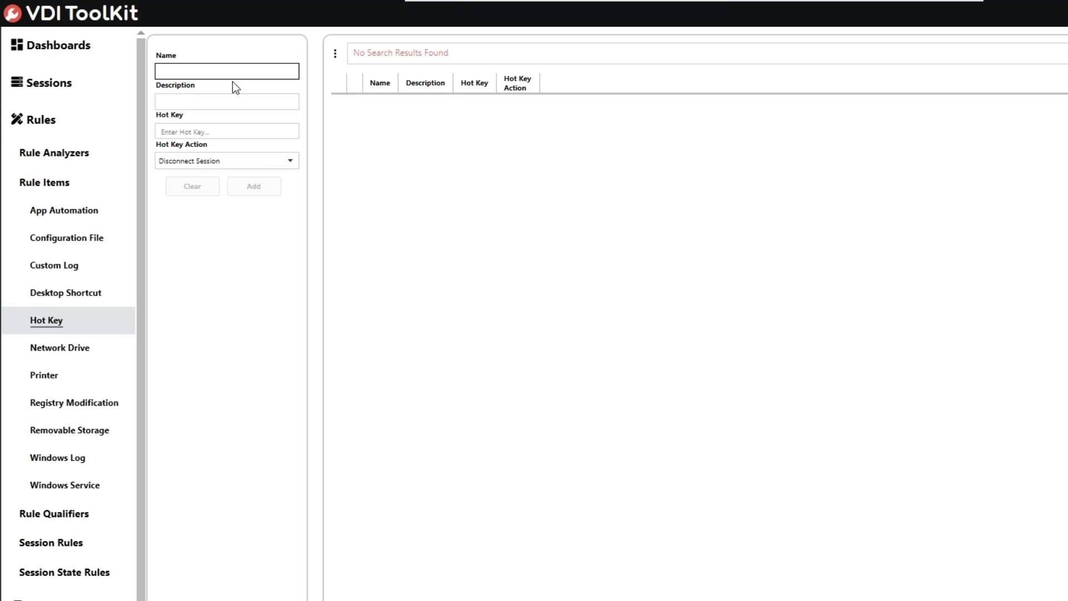
{"action": "type", "text": "F6 Privacy Screen"}
{"action": "key", "text": "Tab"}
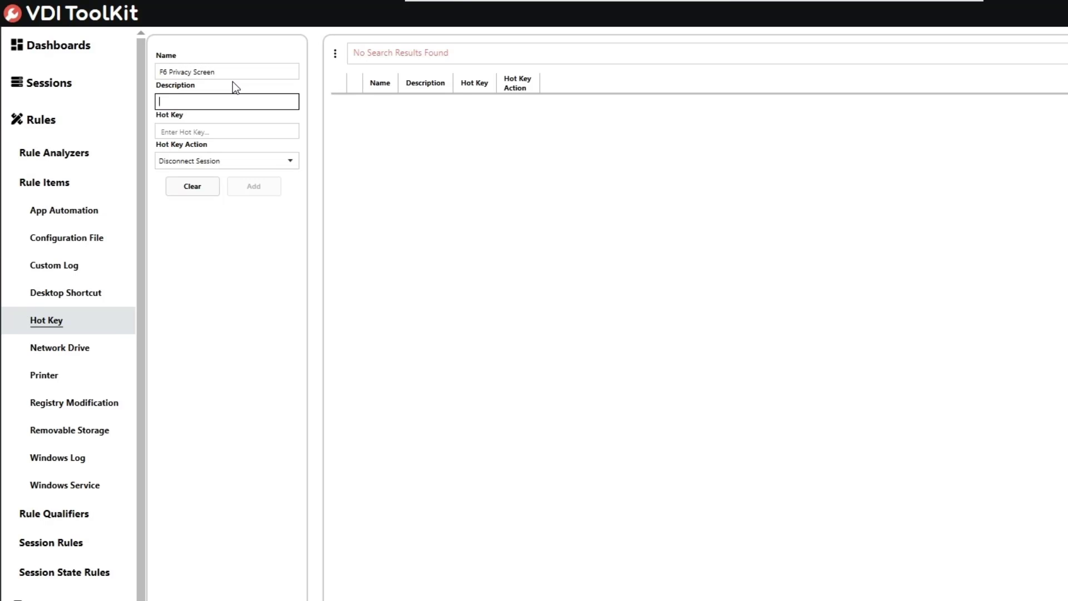
{"action": "type", "text": "F6 Privacy Screen"}
{"action": "key", "text": "Tab"}
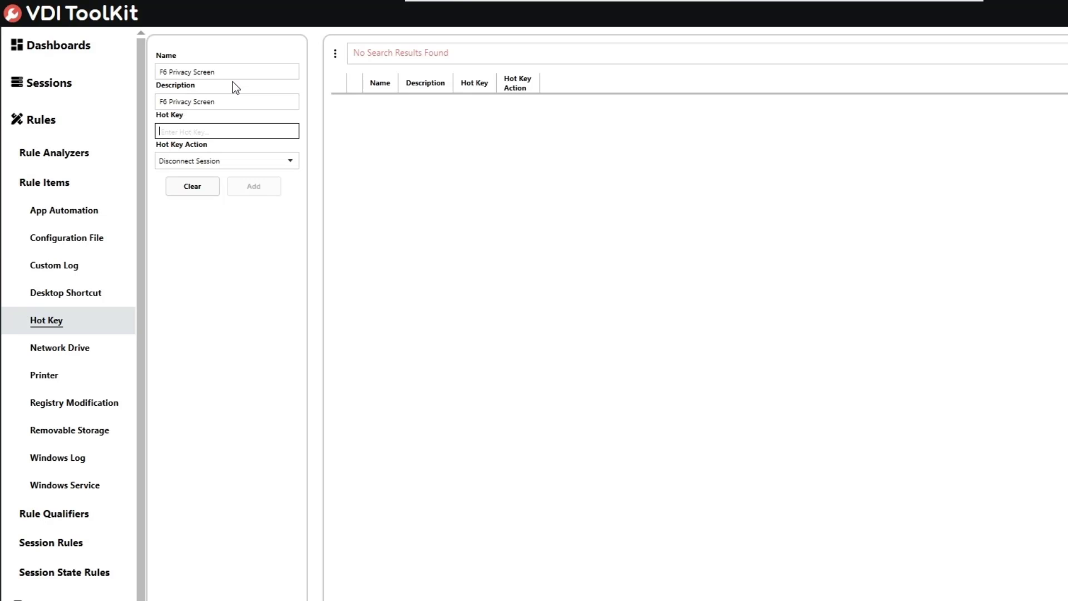
{"action": "key", "text": "F6"}
{"action": "left_click", "coordinate": [289, 164]}
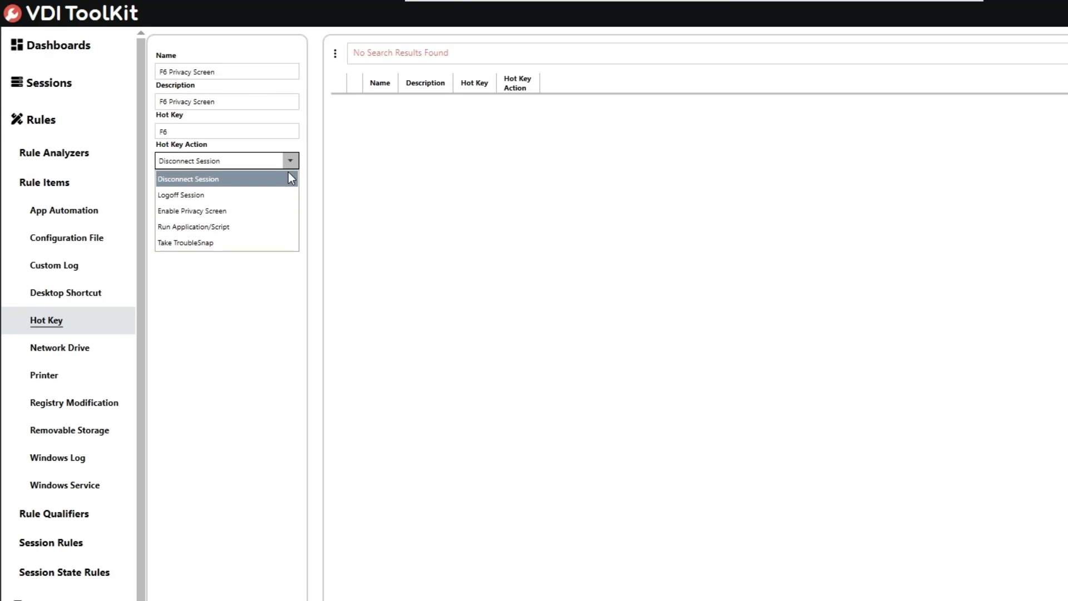
{"action": "left_click", "coordinate": [249, 210]}
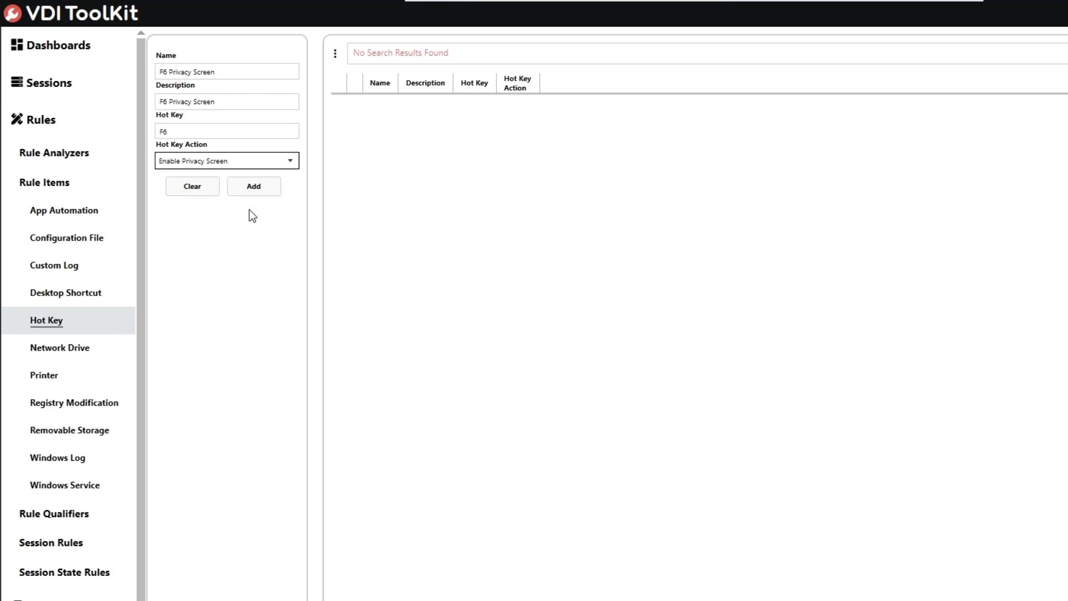
{"action": "left_click", "coordinate": [287, 162]}
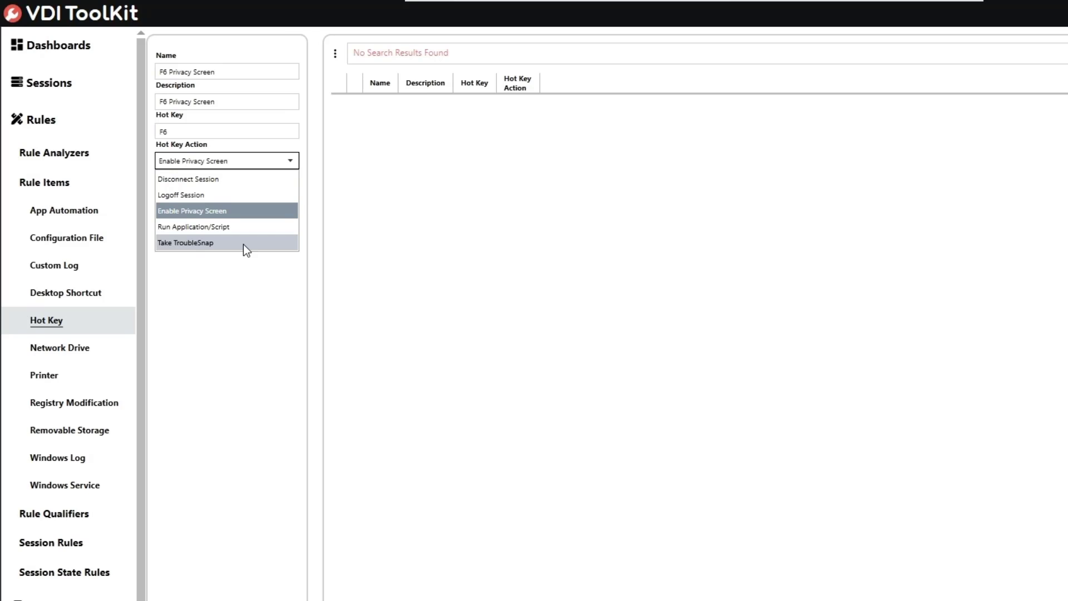
{"action": "left_click", "coordinate": [247, 215]}
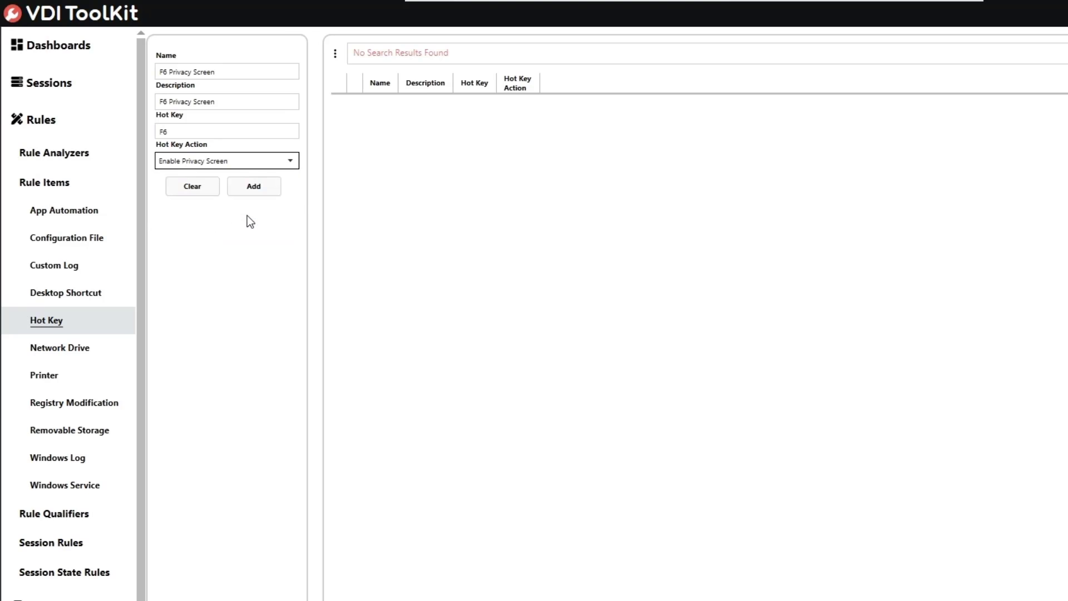
{"action": "left_click", "coordinate": [269, 183]}
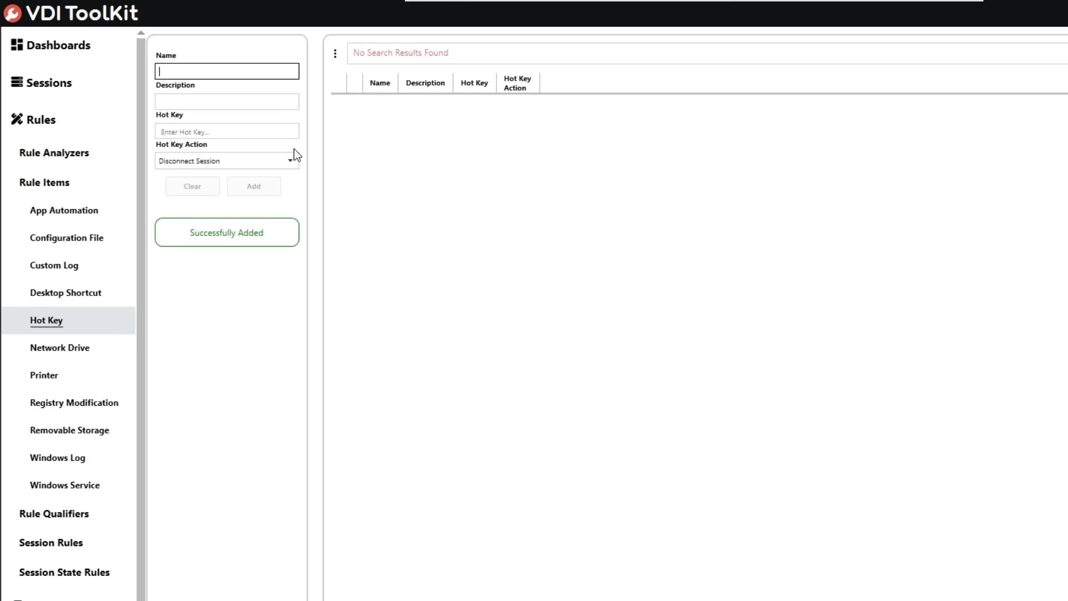
Step: Add hot key 'F7 Logoff Session', same description, mapping F7 to the Logoff Session action
{"action": "type", "text": "F"}
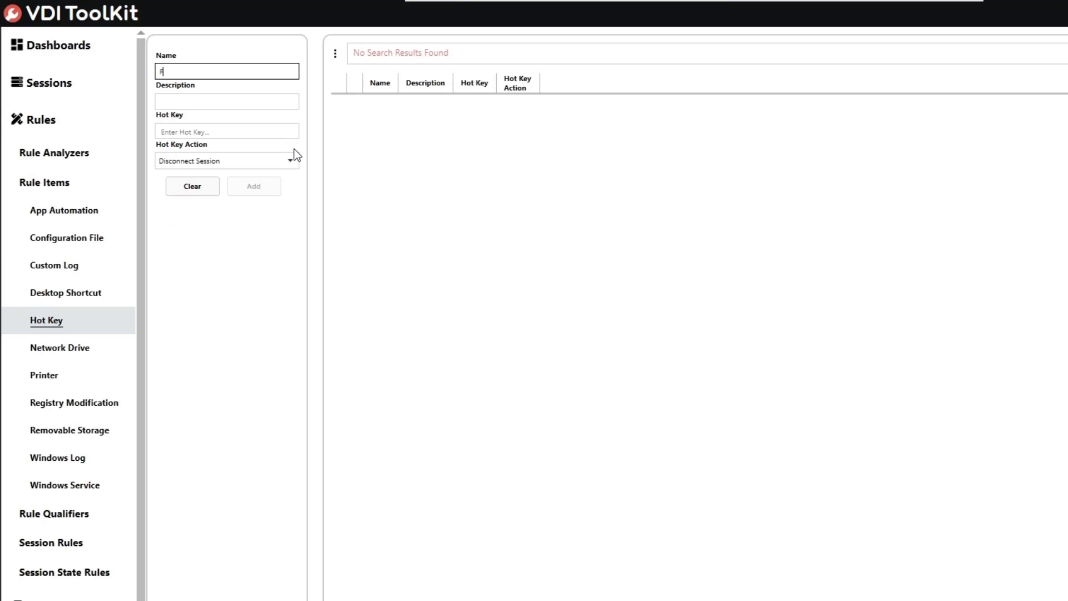
{"action": "type", "text": "7 Logoff Session"}
{"action": "key", "text": "Tab"}
{"action": "type", "text": "F7 Log"}
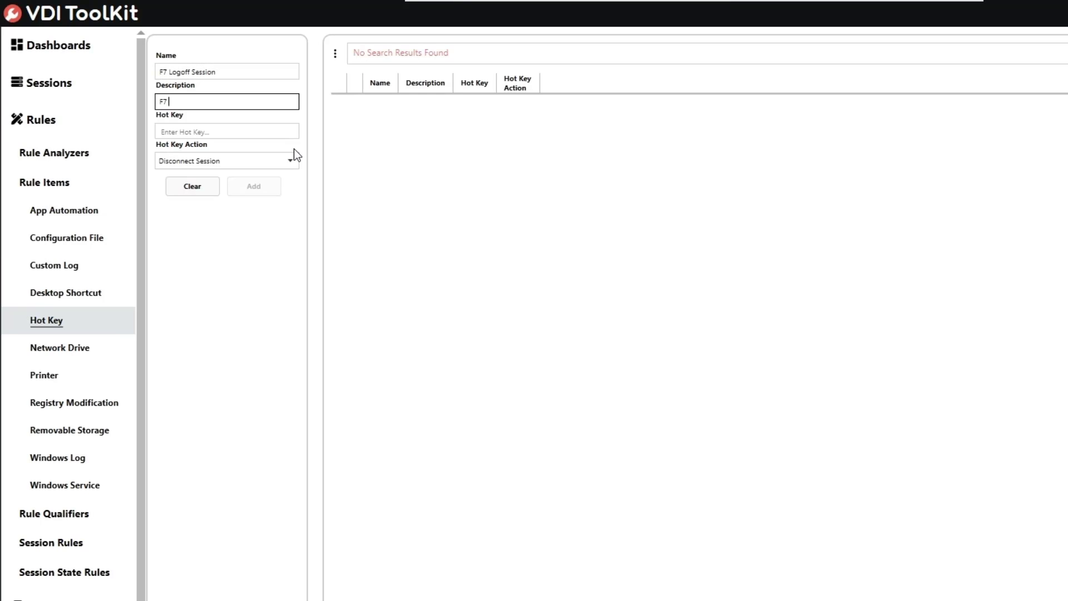
{"action": "type", "text": "off Session"}
{"action": "key", "text": "Tab"}
{"action": "key", "text": "F7"}
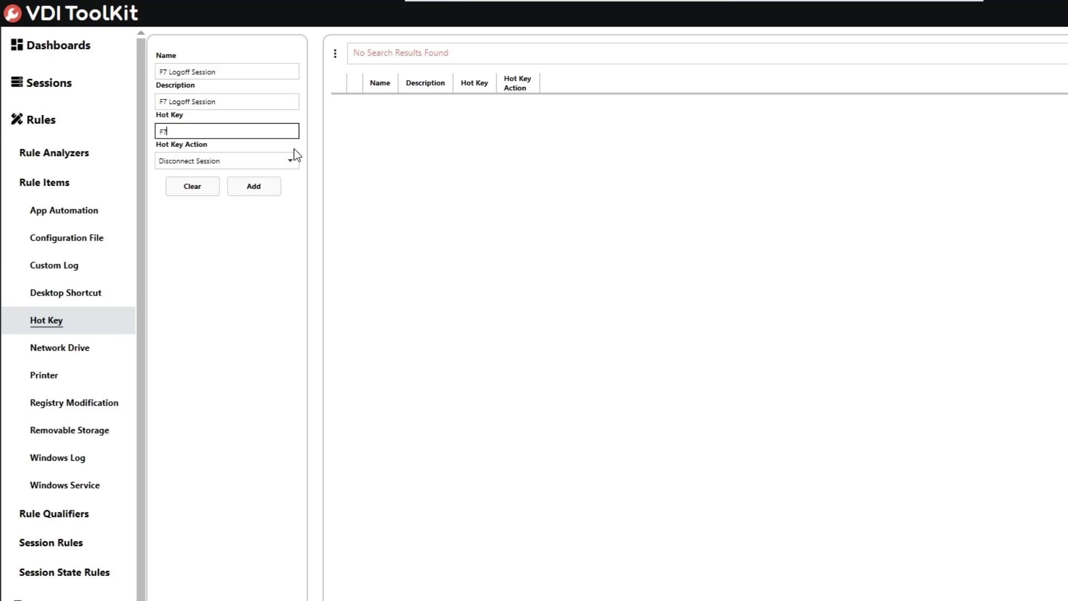
{"action": "left_click", "coordinate": [255, 164]}
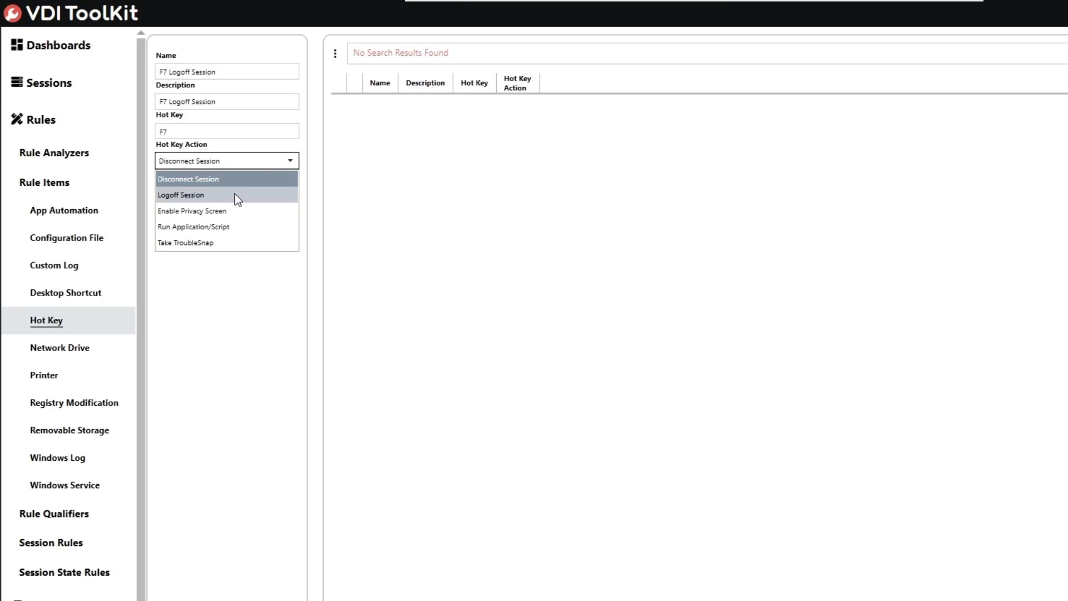
{"action": "left_click", "coordinate": [232, 195]}
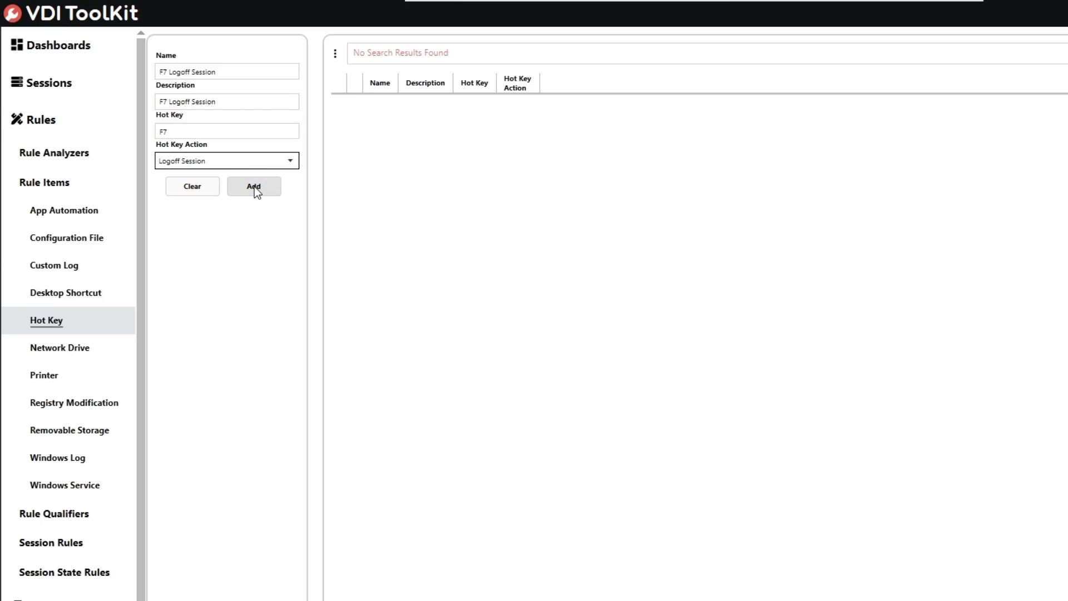
{"action": "left_click", "coordinate": [255, 186]}
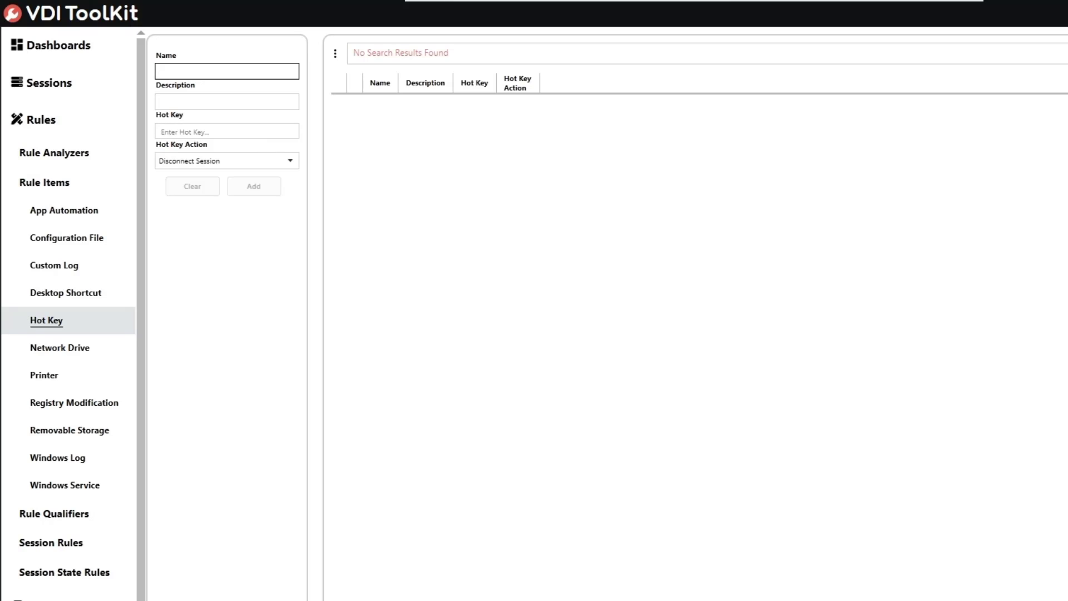
Step: Add hot key 'F8 Disconnect Session', same description, mapping F8 to Disconnect Session
{"action": "type", "text": "F"}
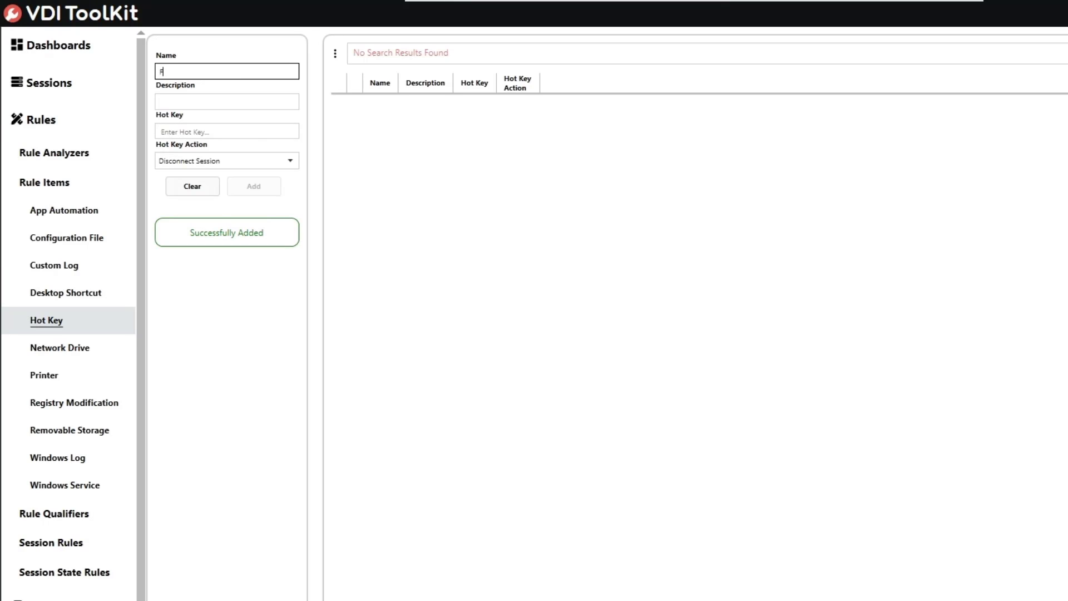
{"action": "type", "text": "8 Disconnec"}
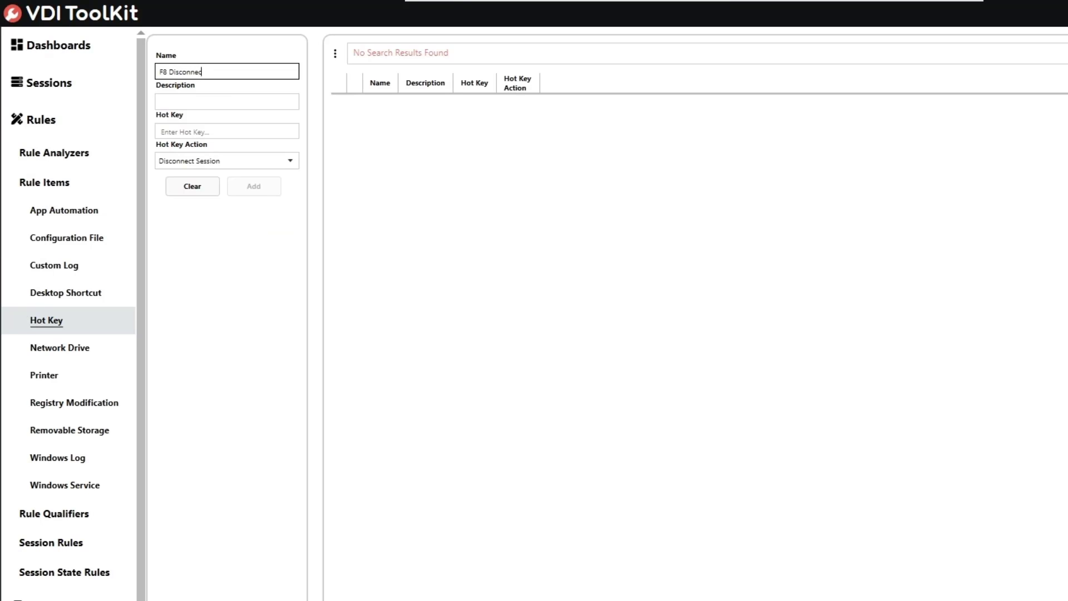
{"action": "type", "text": "t Session"}
{"action": "key", "text": "Tab"}
{"action": "type", "text": "F"}
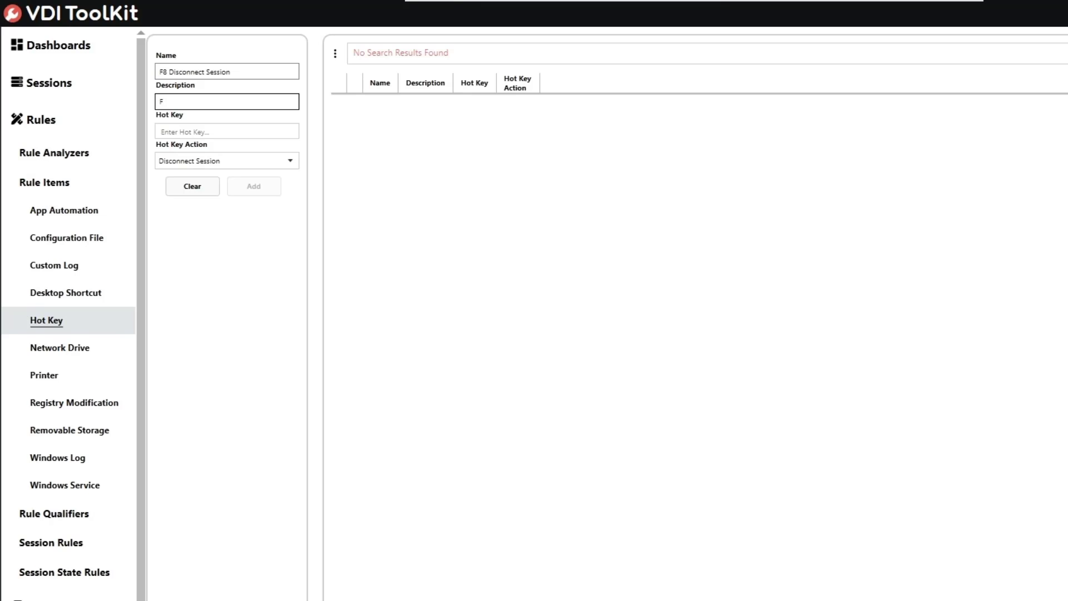
{"action": "type", "text": "8 Disconnect Session"}
{"action": "key", "text": "Tab"}
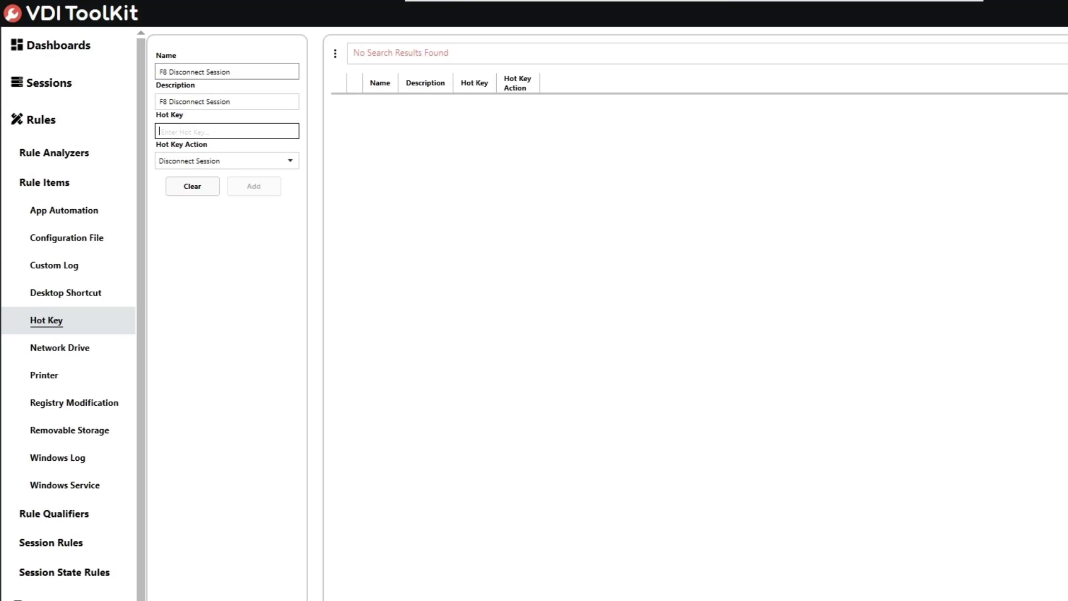
{"action": "key", "text": "F8"}
{"action": "left_click", "coordinate": [243, 190]}
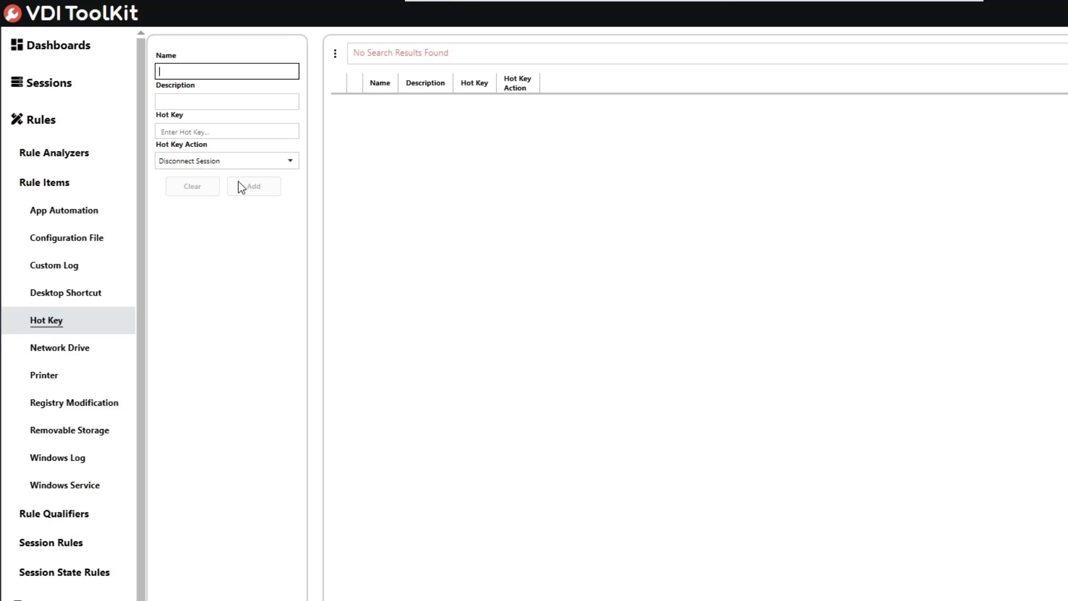
Step: Add hot key 'F5 Disconnect Session', same description, with F5 as the key
{"action": "type", "text": "F5 Disconnect Session"}
{"action": "key", "text": "Tab"}
{"action": "type", "text": "F5"}
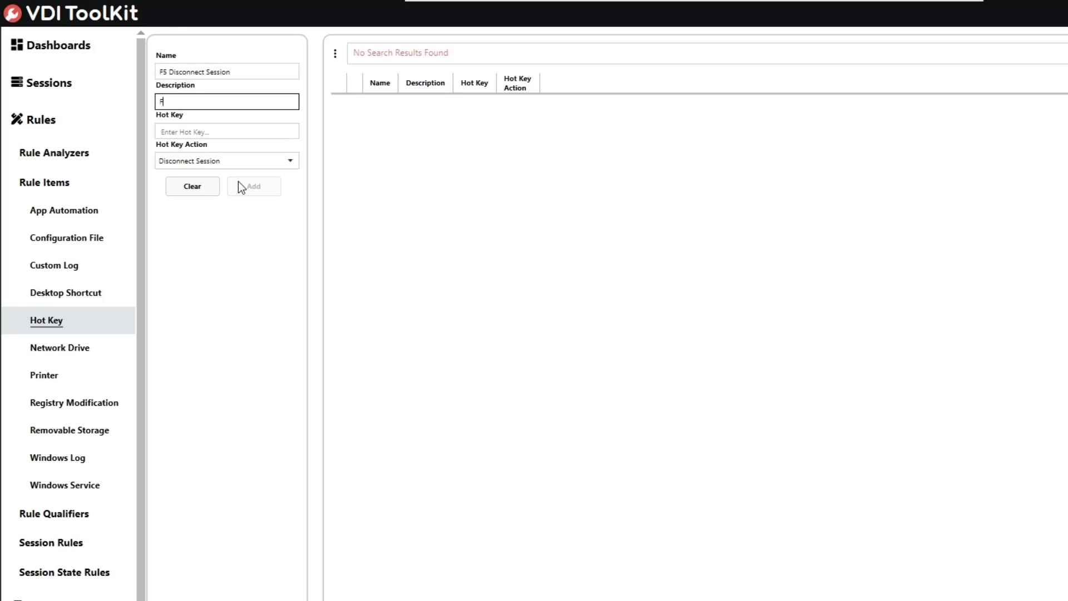
{"action": "type", "text": " Disconnect Session"}
{"action": "key", "text": "Tab"}
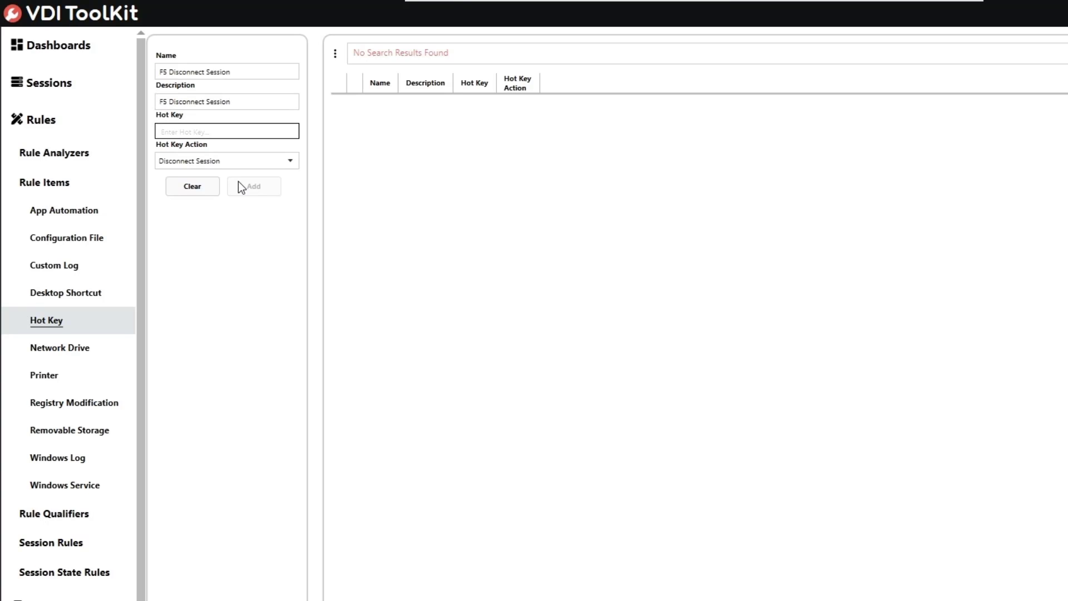
{"action": "type", "text": "F5"}
{"action": "left_click", "coordinate": [262, 186]}
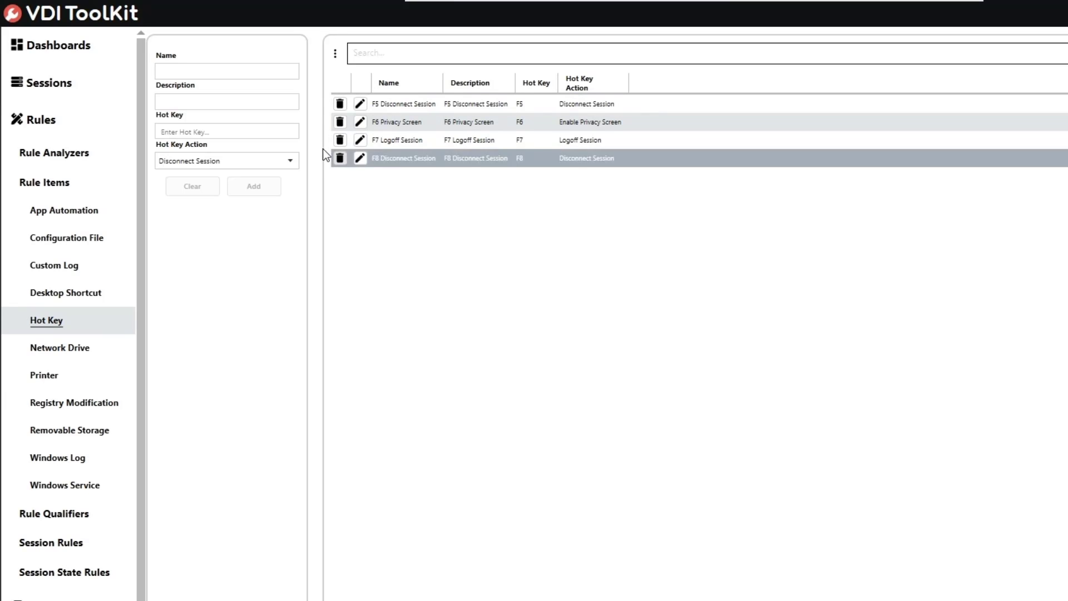
Step: Leave the action on Disconnect Session and switch to the App Automation rule items page
{"action": "left_click", "coordinate": [286, 166]}
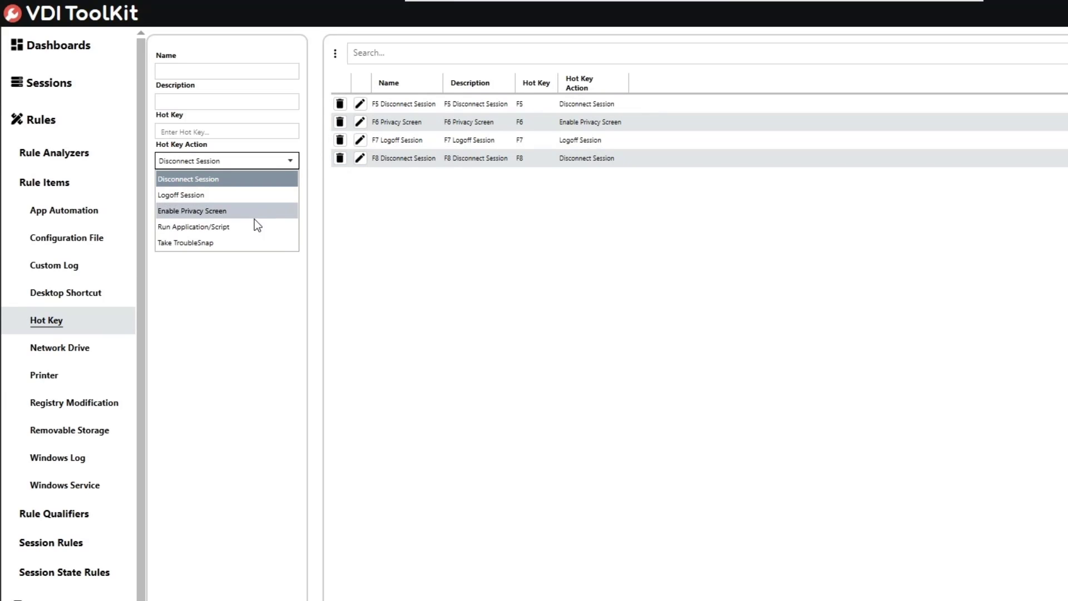
{"action": "left_click", "coordinate": [223, 385]}
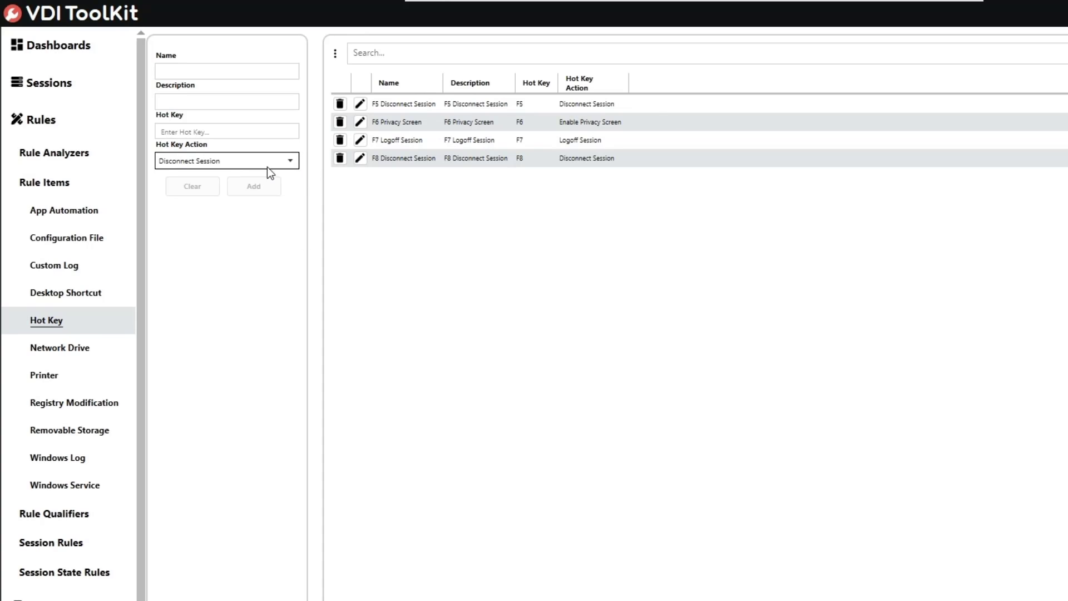
{"action": "left_click", "coordinate": [98, 215]}
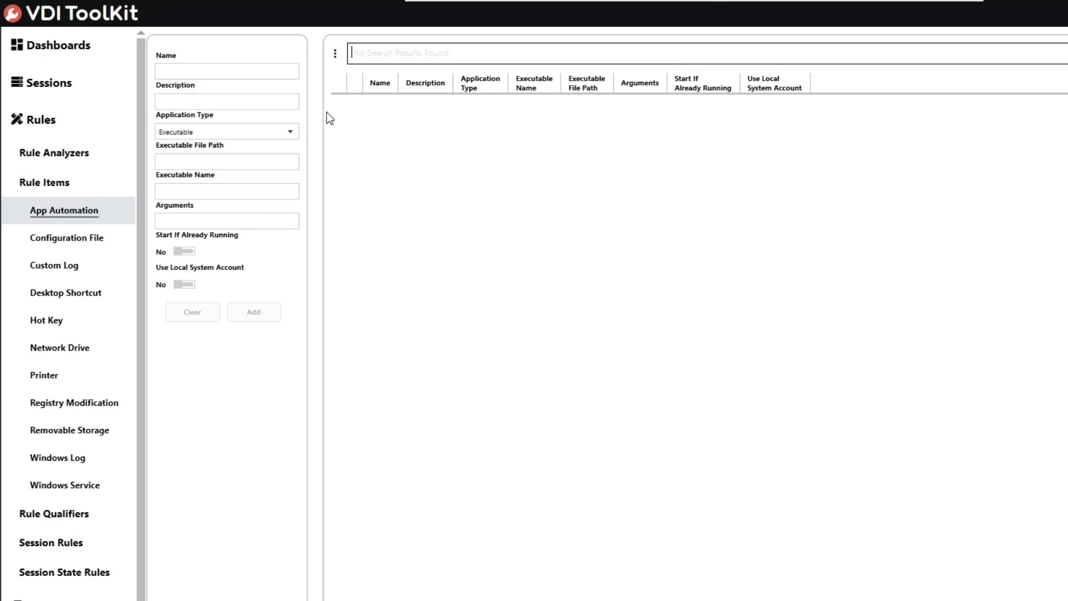
Step: Enter 'Notepad' as name and description with Executable as the application type
{"action": "left_click", "coordinate": [204, 70]}
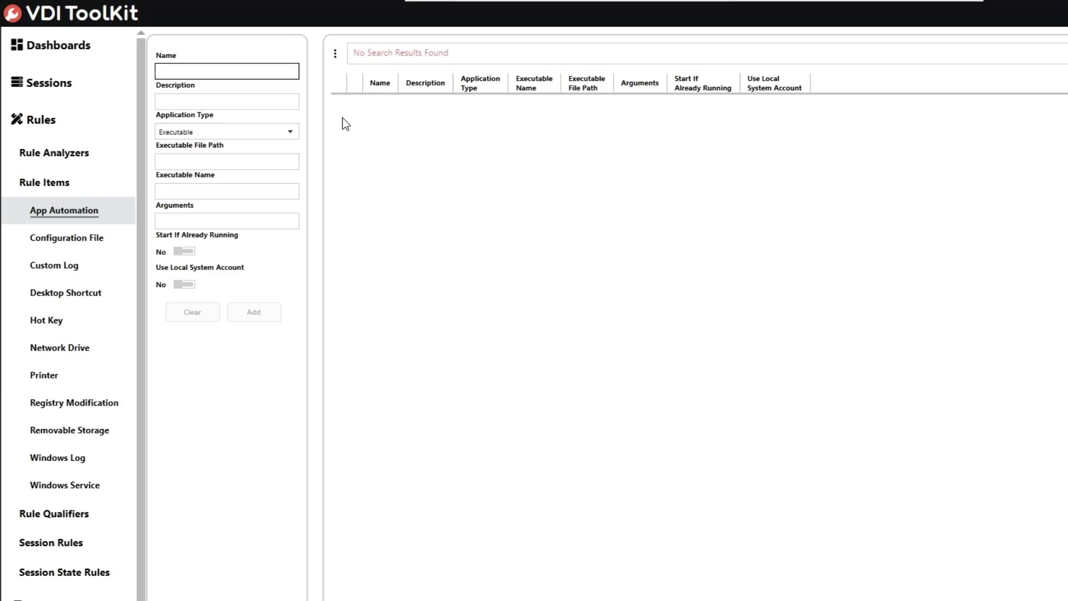
{"action": "type", "text": "Notepad"}
{"action": "key", "text": "Tab"}
{"action": "type", "text": "Notep"}
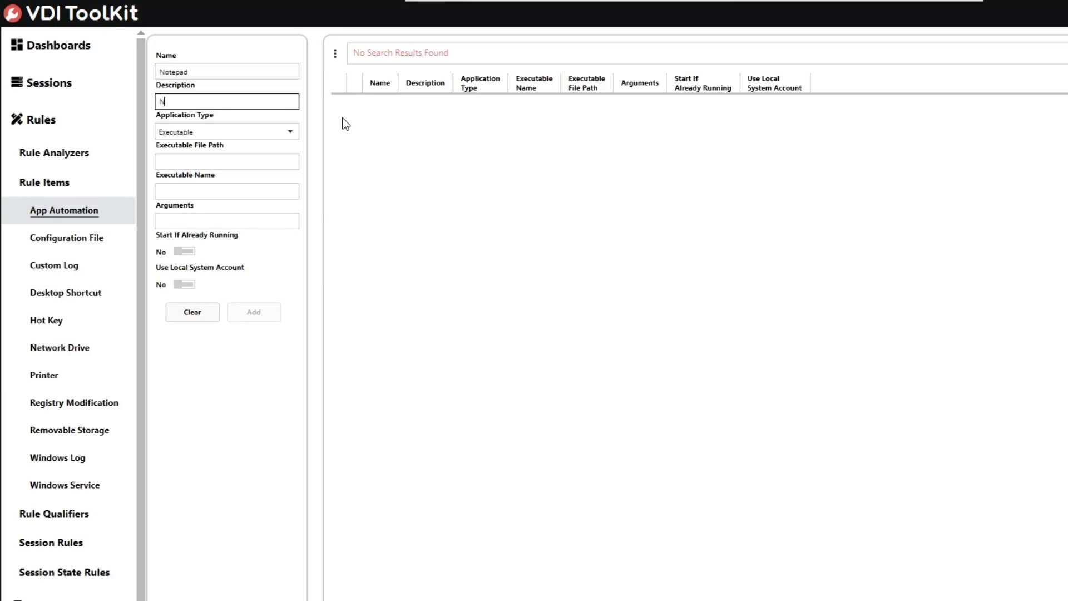
{"action": "type", "text": "ad"}
{"action": "key", "text": "Tab"}
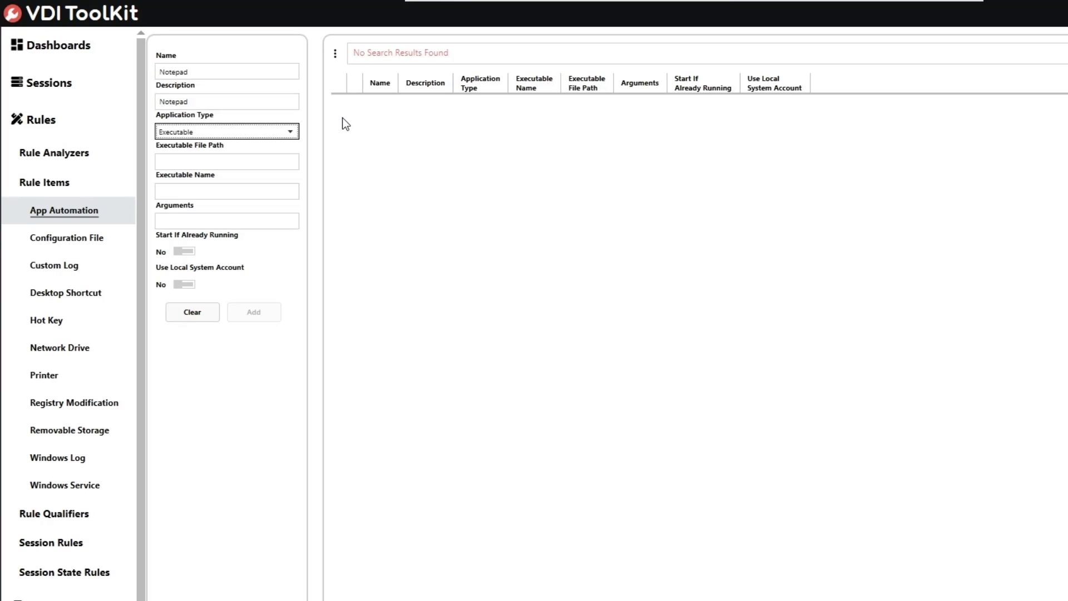
{"action": "left_click", "coordinate": [280, 139]}
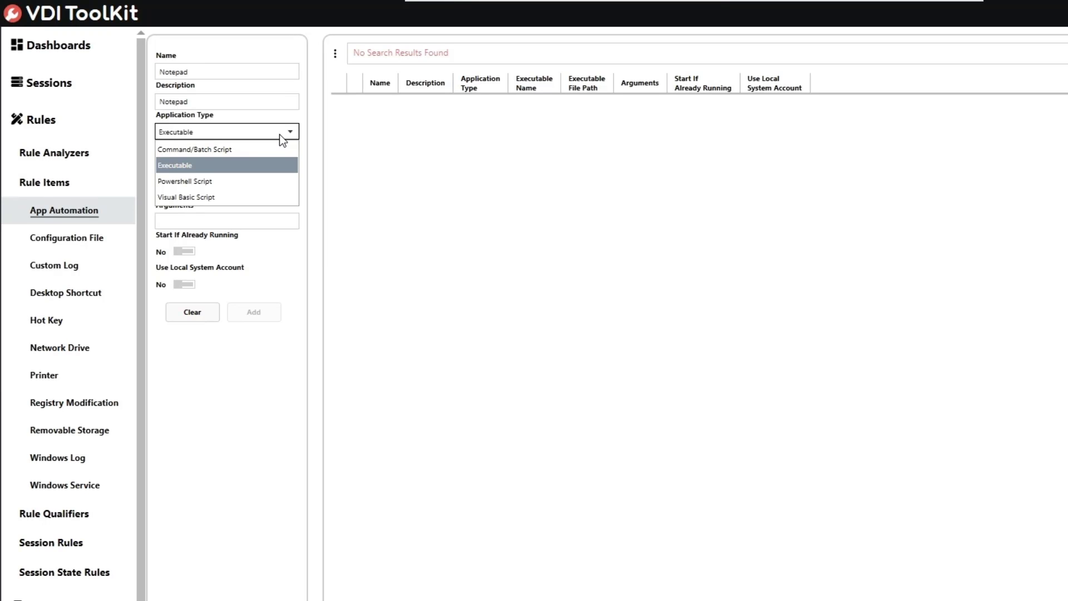
{"action": "left_click", "coordinate": [279, 135]}
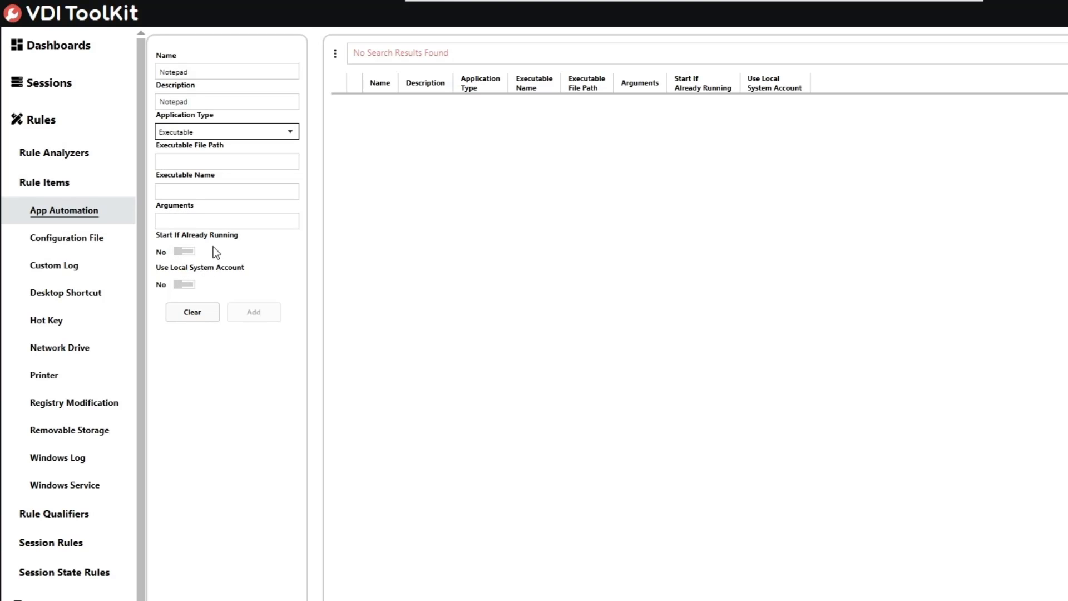
Step: Keep Executable type, set path %SYSTEMROOT%\System32 and executable notepad.exe, then add the item
{"action": "left_click", "coordinate": [202, 130]}
{"action": "left_click", "coordinate": [195, 147]}
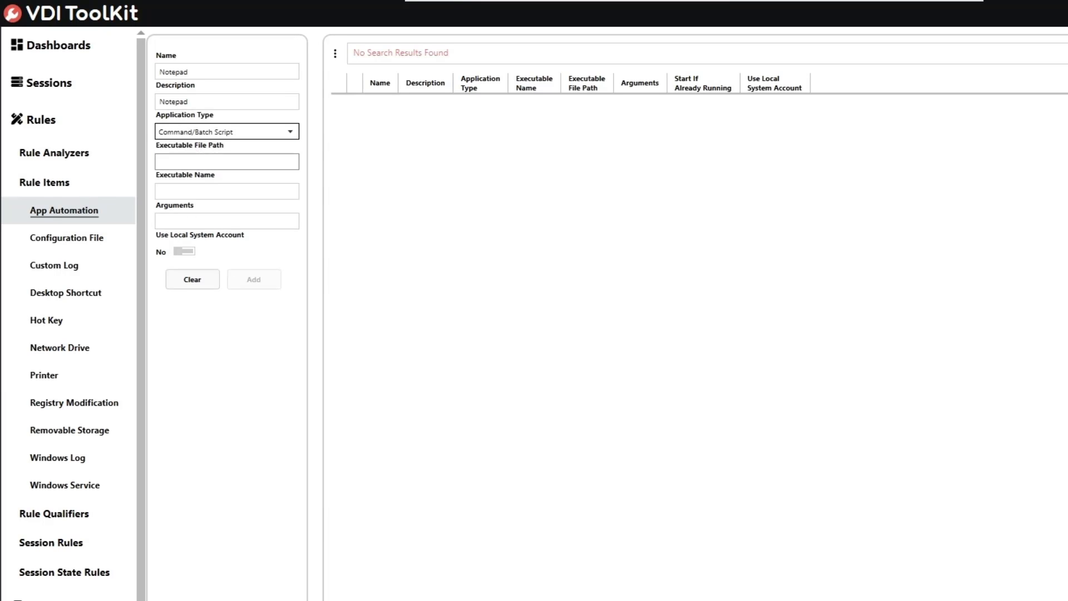
{"action": "left_click", "coordinate": [223, 132]}
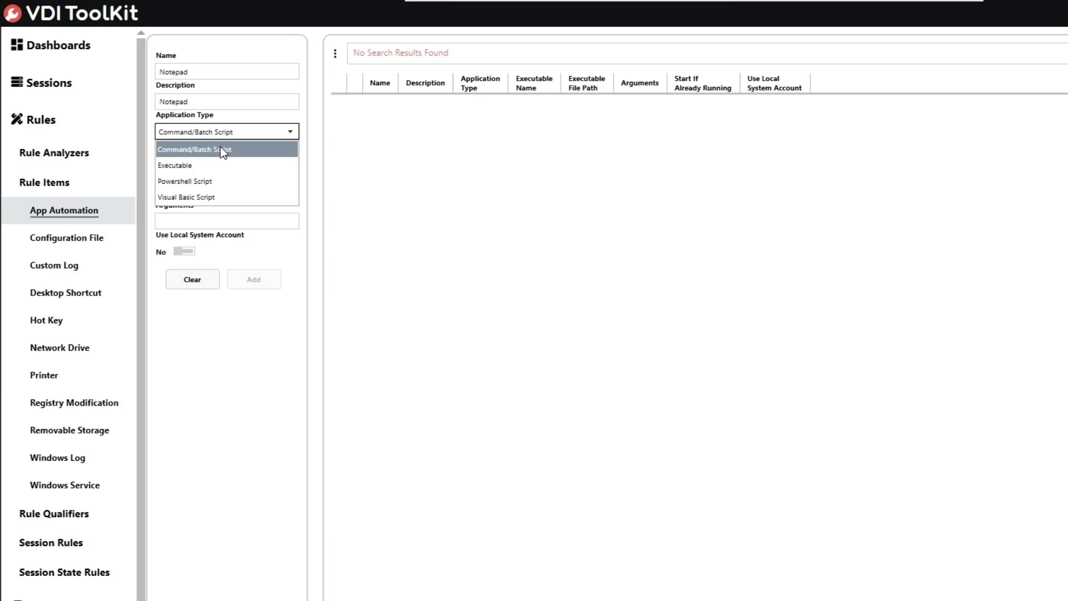
{"action": "left_click", "coordinate": [212, 164]}
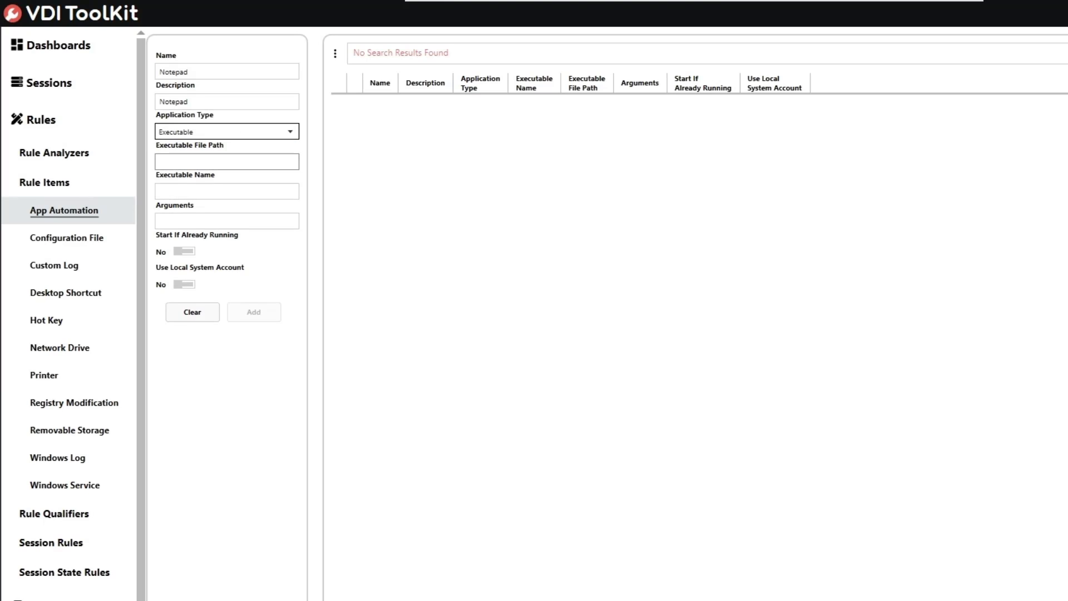
{"action": "left_click", "coordinate": [195, 163]}
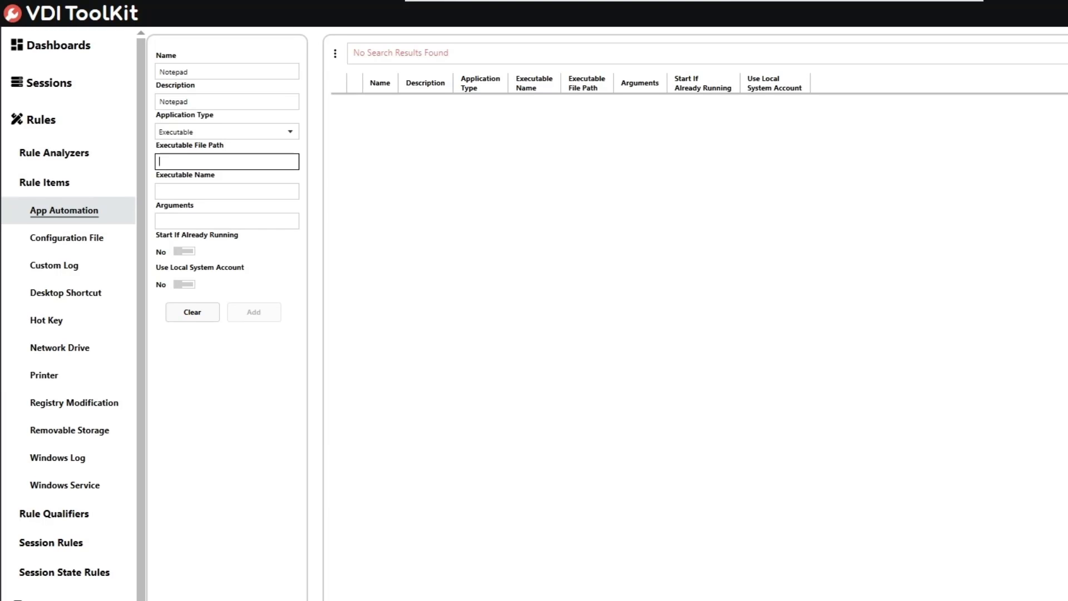
{"action": "type", "text": "%SYSTEMROOT%\\System32"}
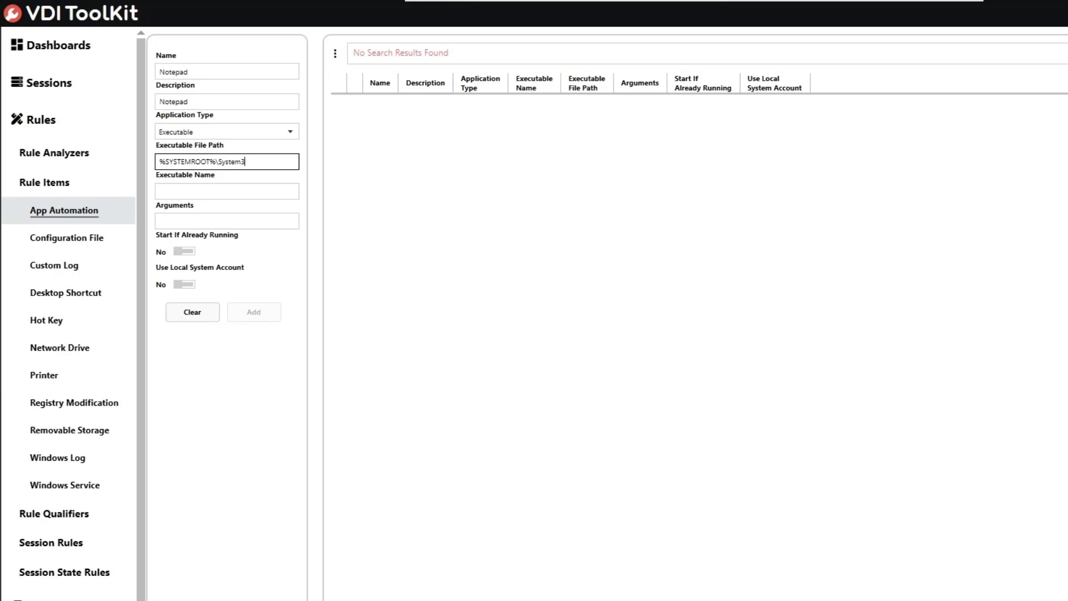
{"action": "key", "text": "Tab"}
{"action": "type", "text": "notepad.e"}
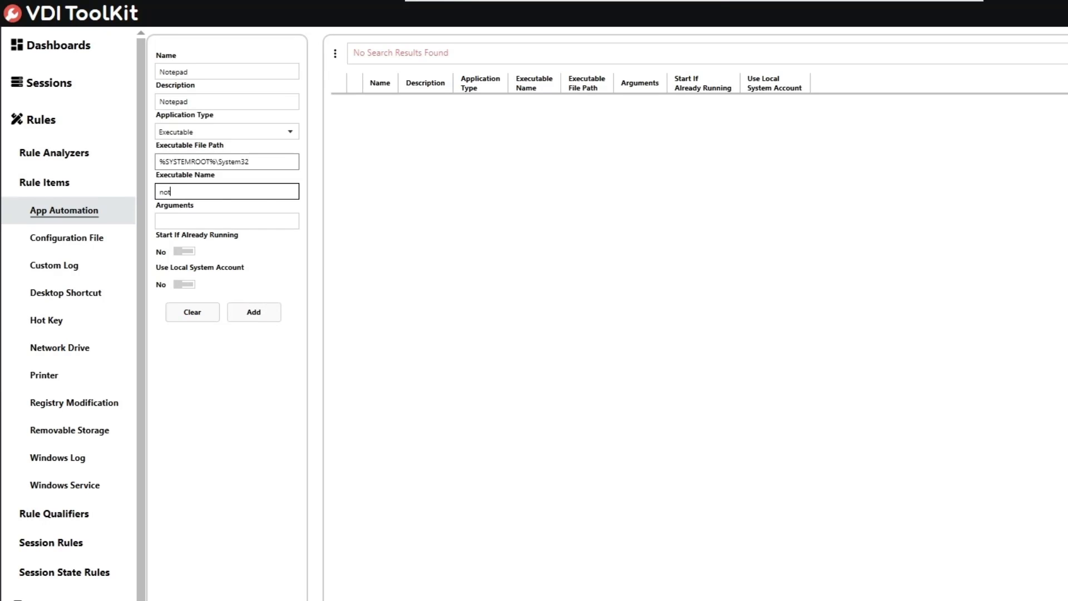
{"action": "type", "text": "xe"}
{"action": "key", "text": "Tab"}
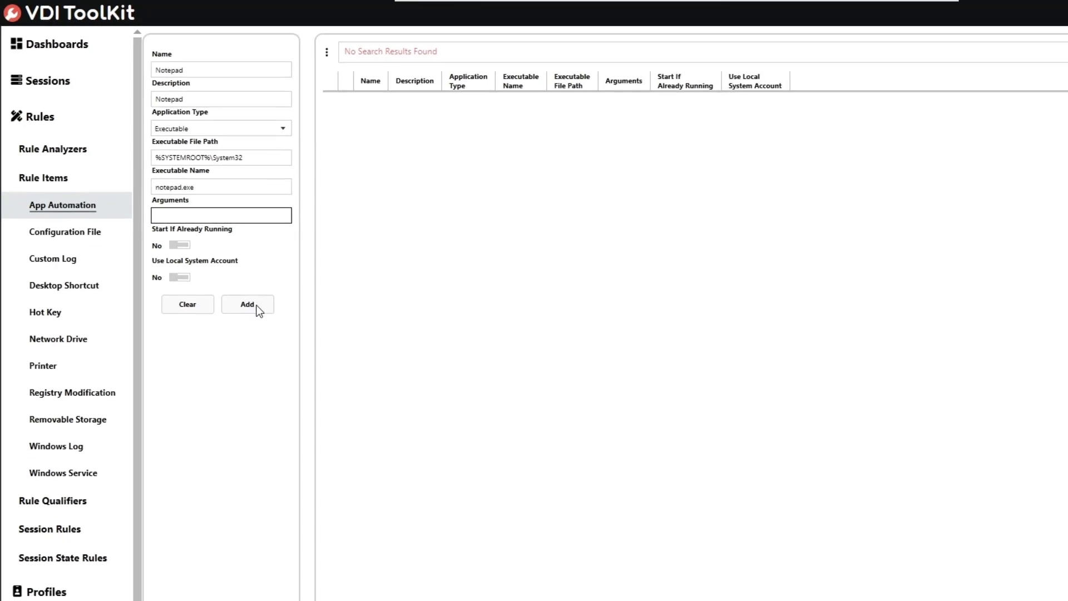
{"action": "left_click", "coordinate": [253, 312]}
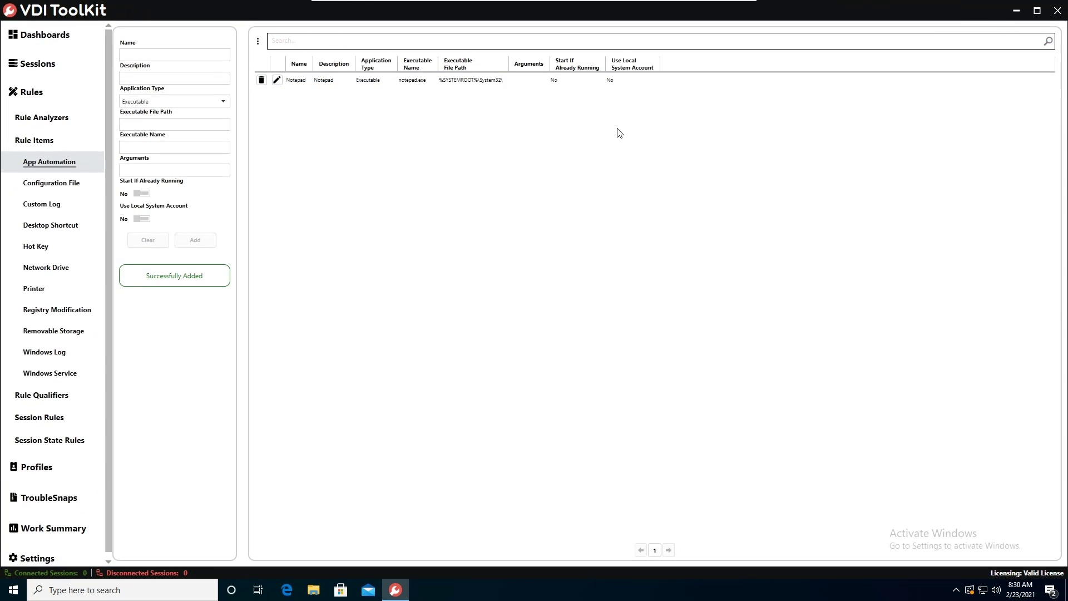
Step: Start a Hot Key entry 'F9 Notepad' (same description), key F9, action Run Application/Script
{"action": "left_click", "coordinate": [441, 81]}
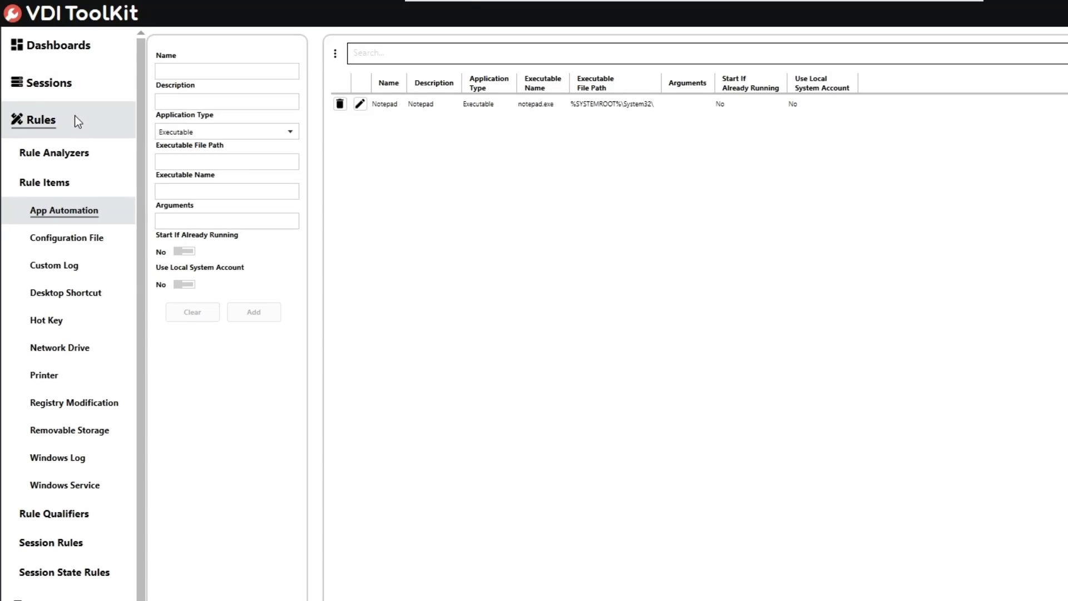
{"action": "left_click", "coordinate": [105, 323]}
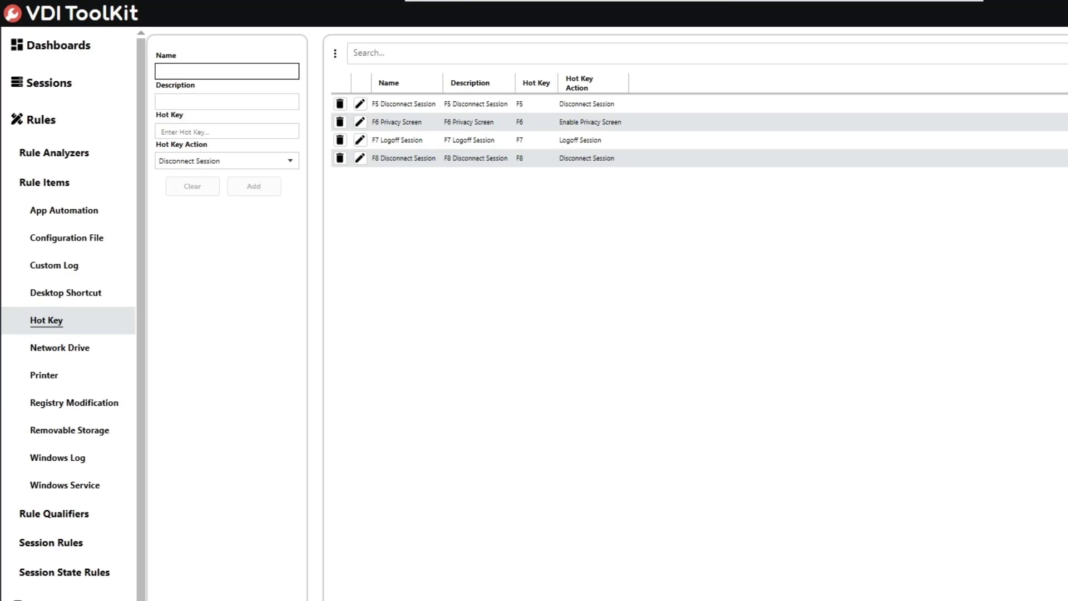
{"action": "type", "text": "F9 Notepad"}
{"action": "key", "text": "Tab"}
{"action": "type", "text": "F"}
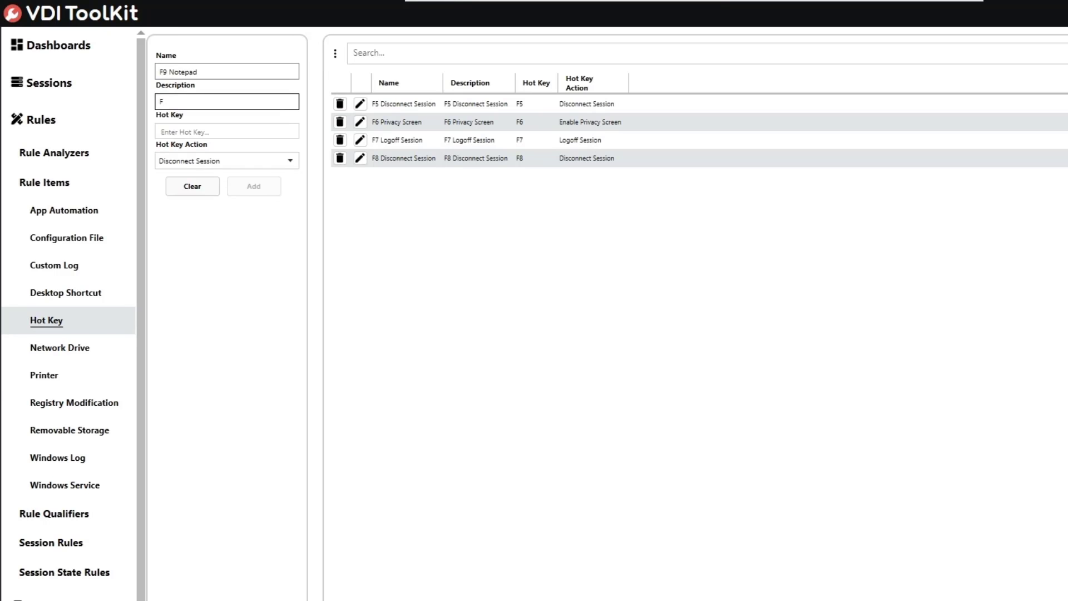
{"action": "type", "text": "9 Notepad"}
{"action": "key", "text": "Tab"}
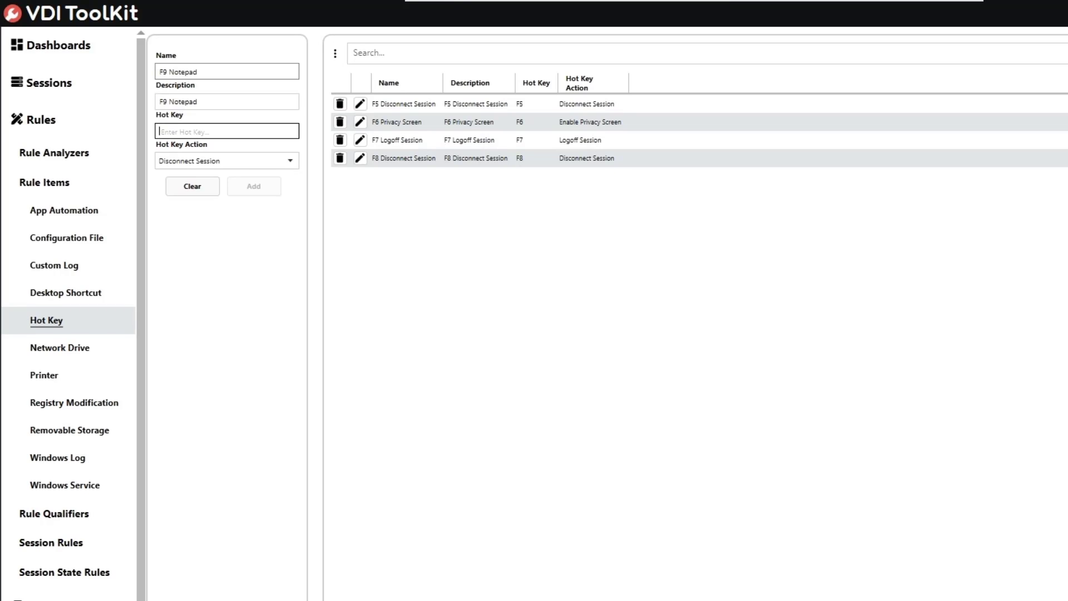
{"action": "key", "text": "F9"}
{"action": "left_click", "coordinate": [240, 166]}
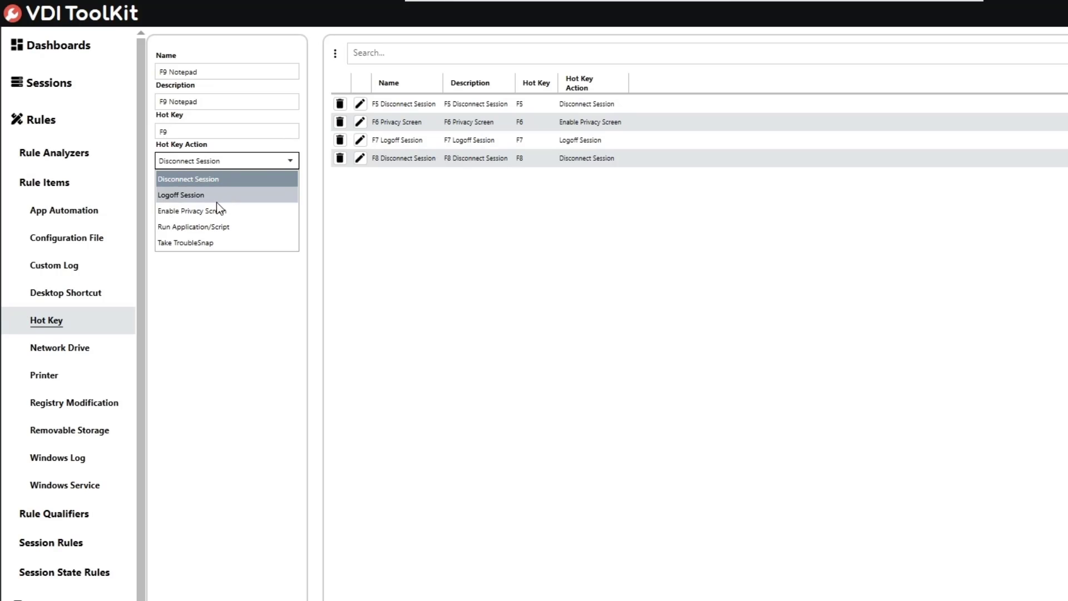
{"action": "left_click", "coordinate": [205, 227]}
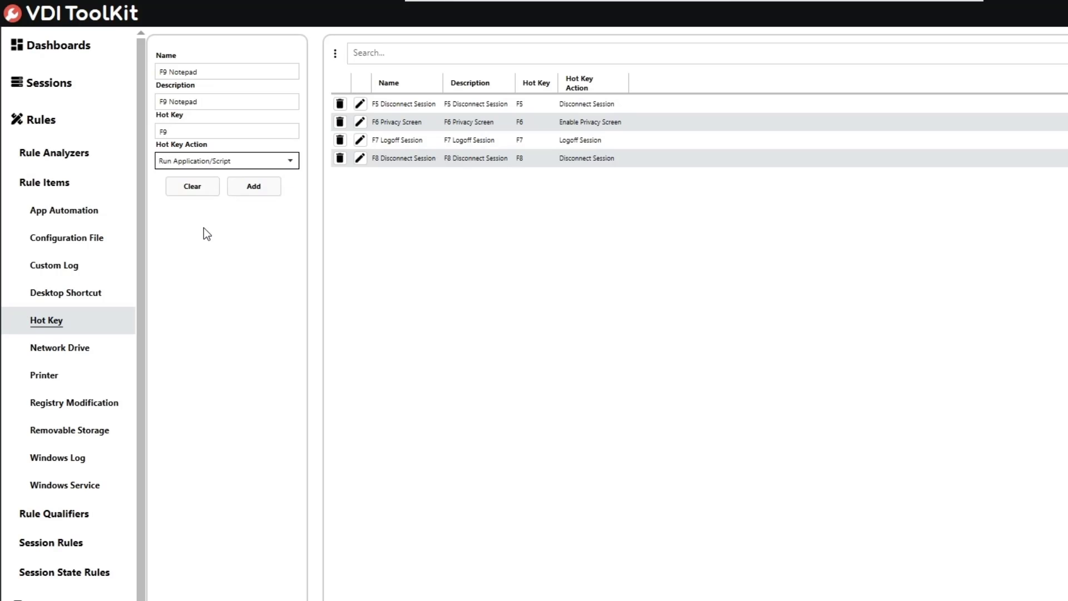
Step: Add an F9 Notepad hot key linked to the Notepad application and update it
{"action": "left_click", "coordinate": [250, 186]}
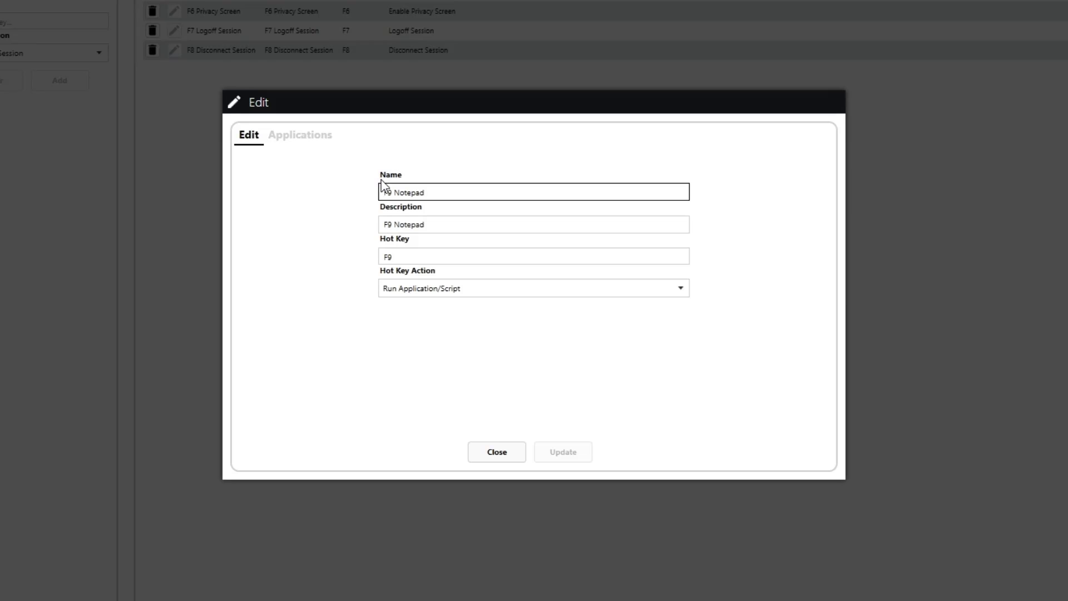
{"action": "left_click", "coordinate": [305, 138]}
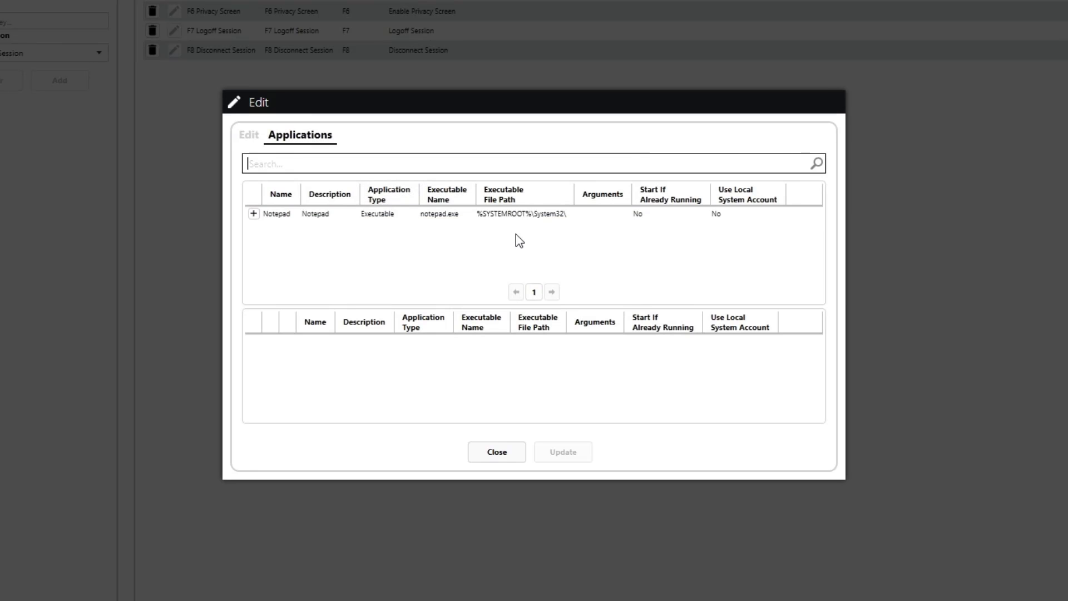
{"action": "left_click", "coordinate": [305, 219]}
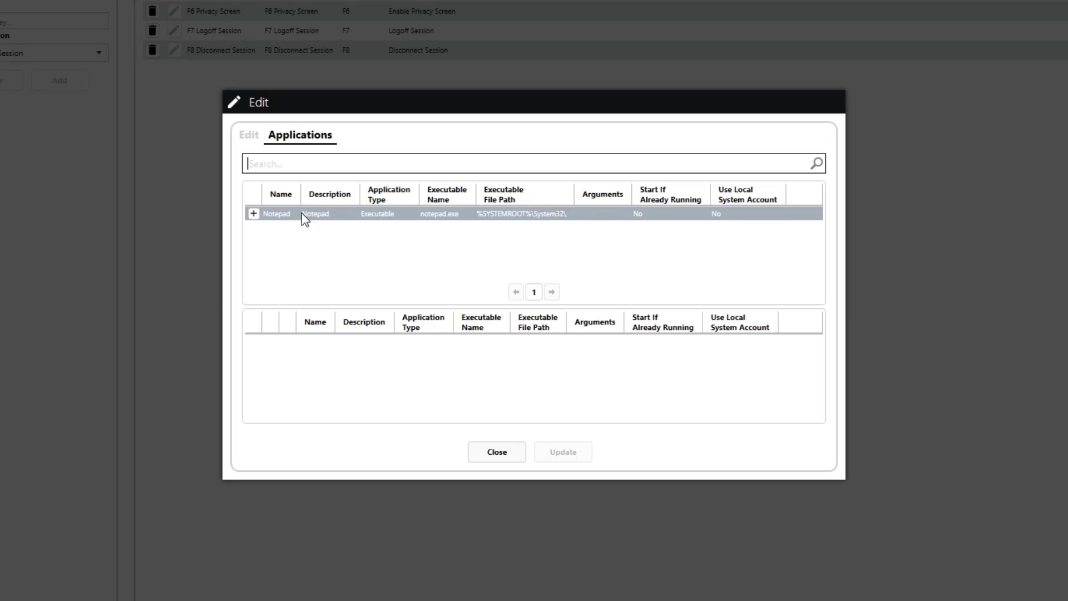
{"action": "left_click", "coordinate": [254, 214]}
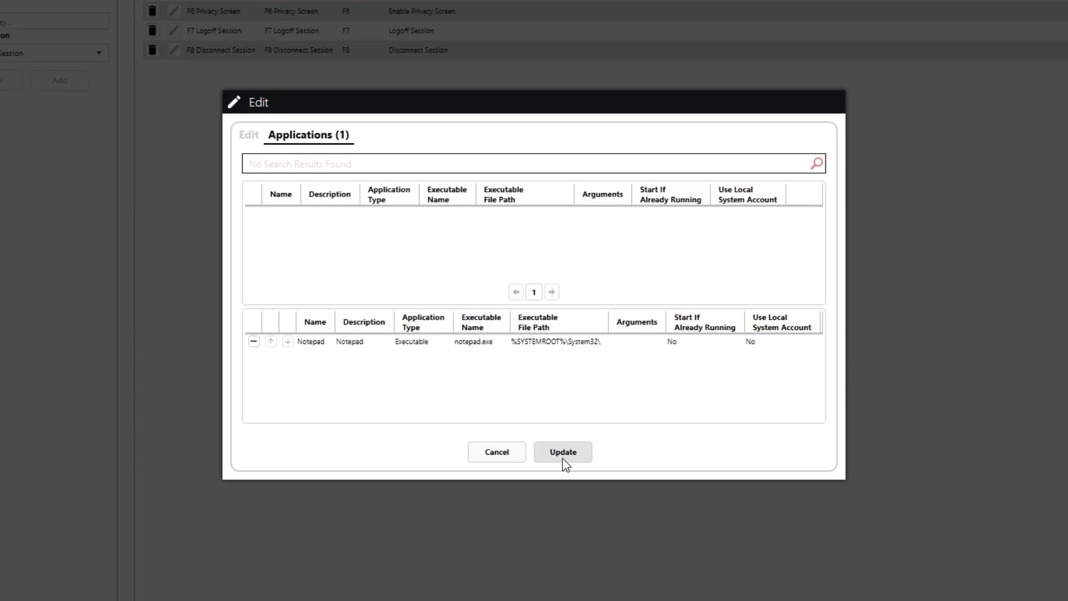
{"action": "left_click", "coordinate": [563, 457]}
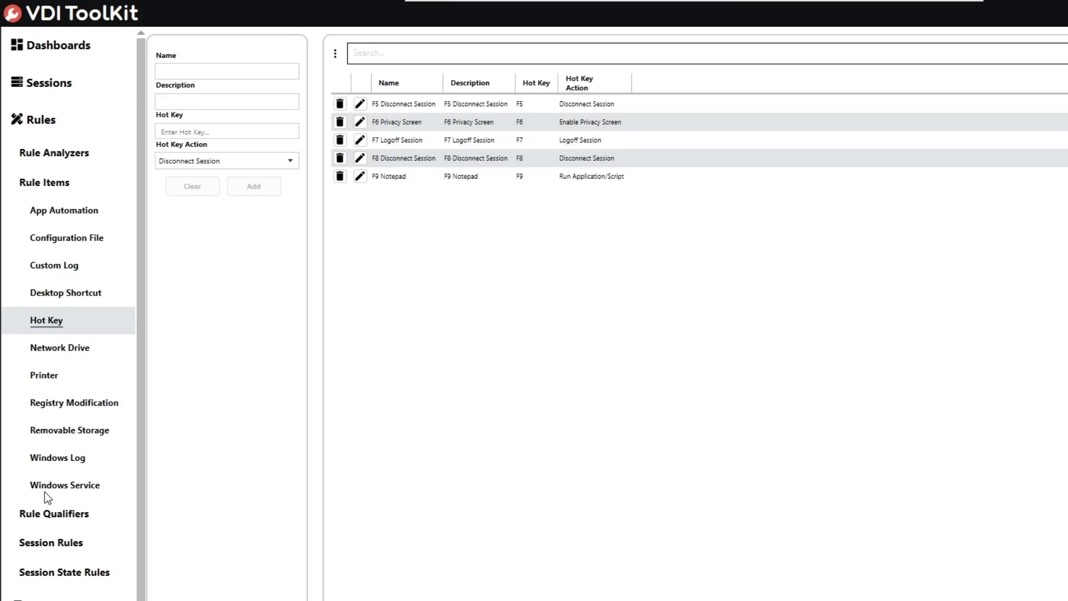
Step: Add a Hot Key session rule named 'Default Global Hot Key Rule' with a matching description, marked Global Rule
{"action": "left_click", "coordinate": [101, 546]}
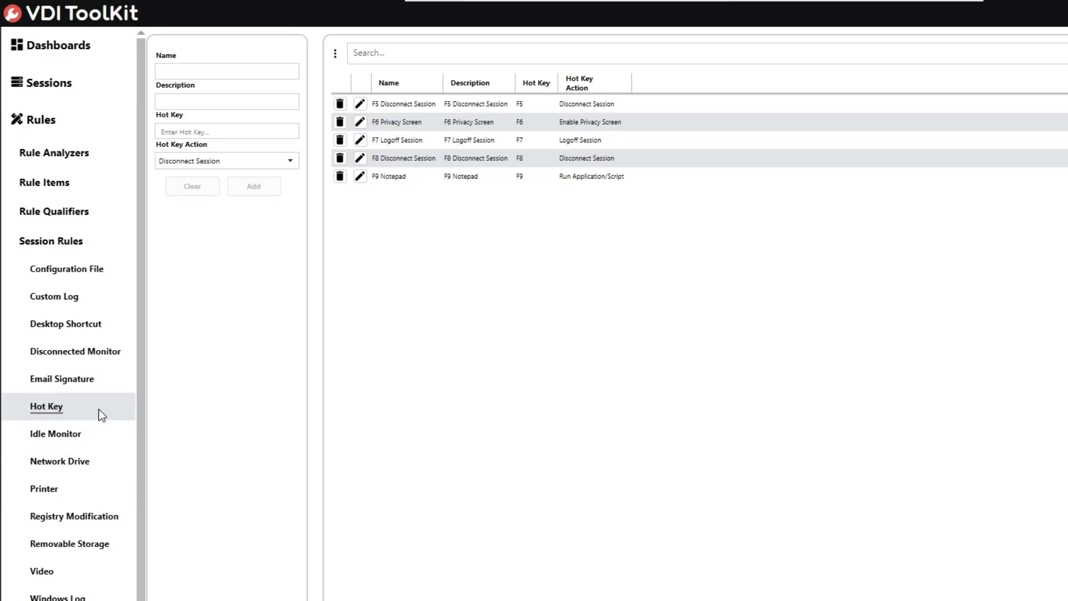
{"action": "left_click", "coordinate": [98, 409]}
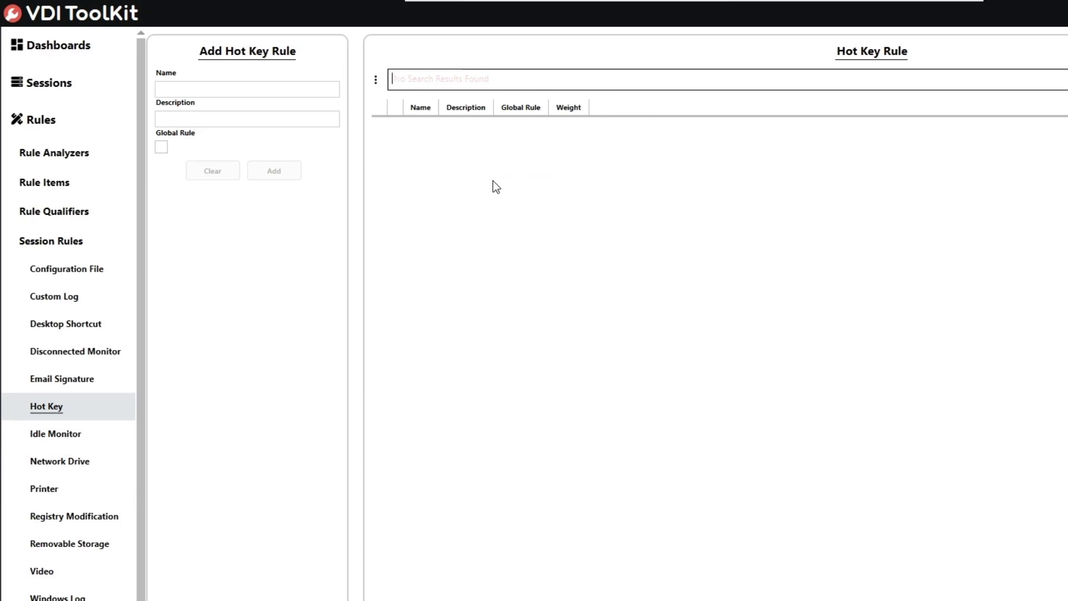
{"action": "left_click", "coordinate": [247, 89]}
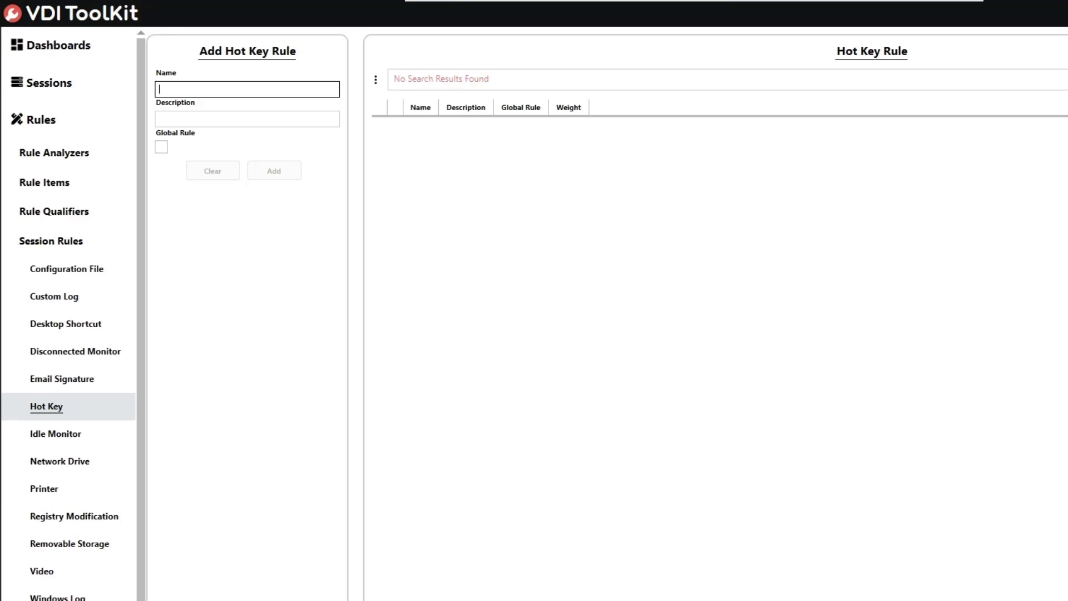
{"action": "type", "text": "Default Global Hot Key Rul"}
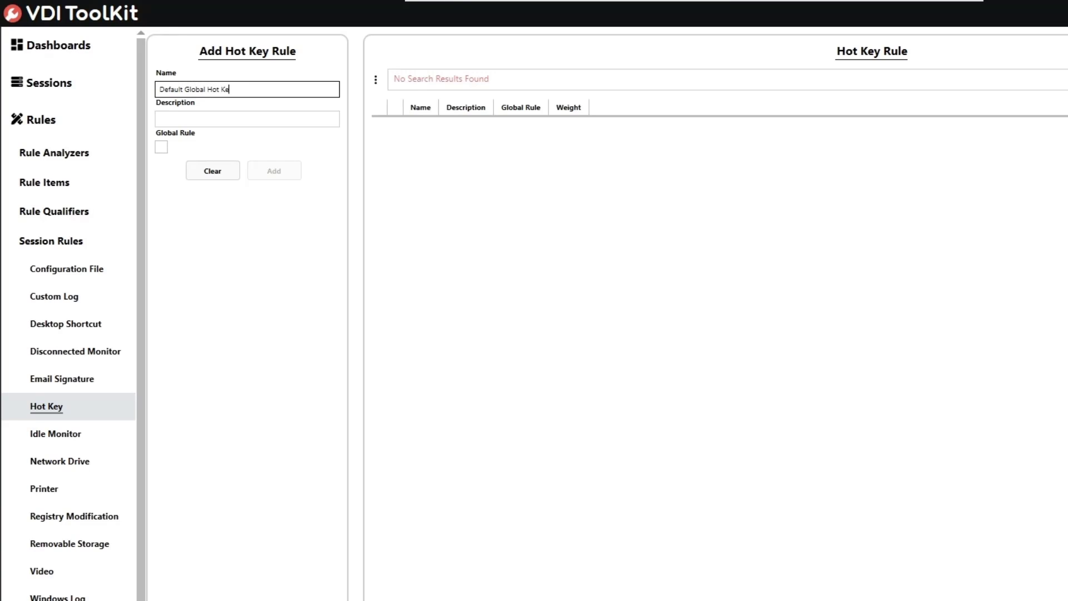
{"action": "type", "text": "D"}
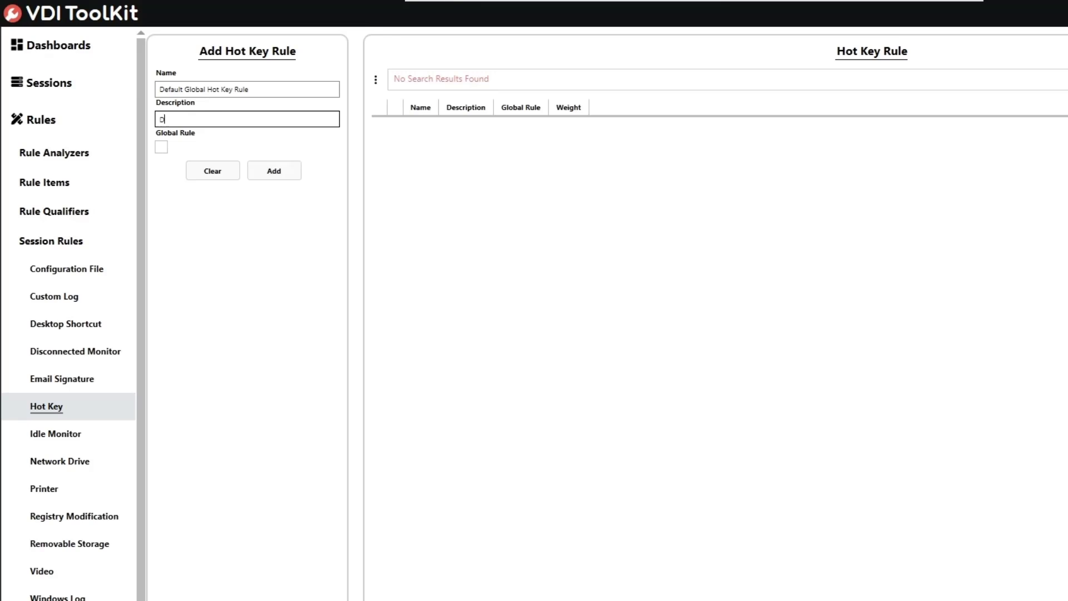
{"action": "type", "text": "efault Global Hot Key Rule"}
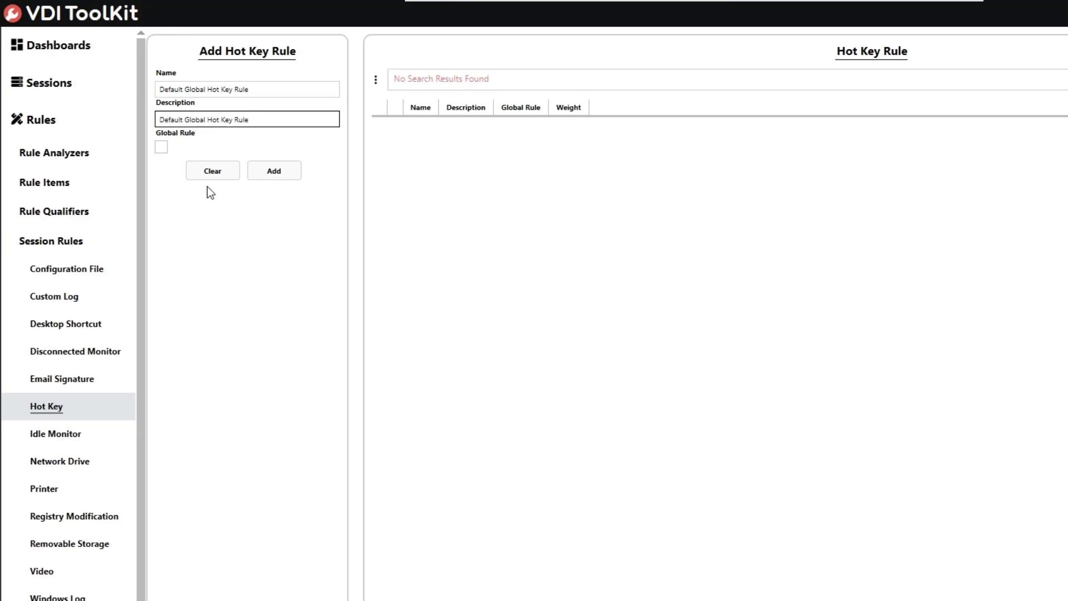
{"action": "left_click", "coordinate": [158, 148]}
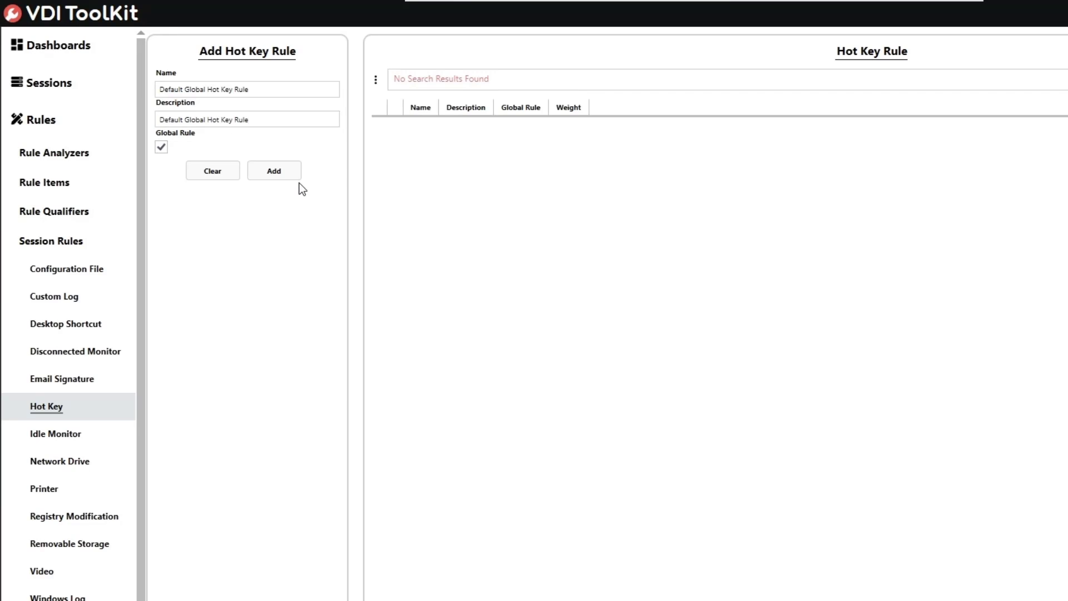
{"action": "left_click", "coordinate": [286, 173]}
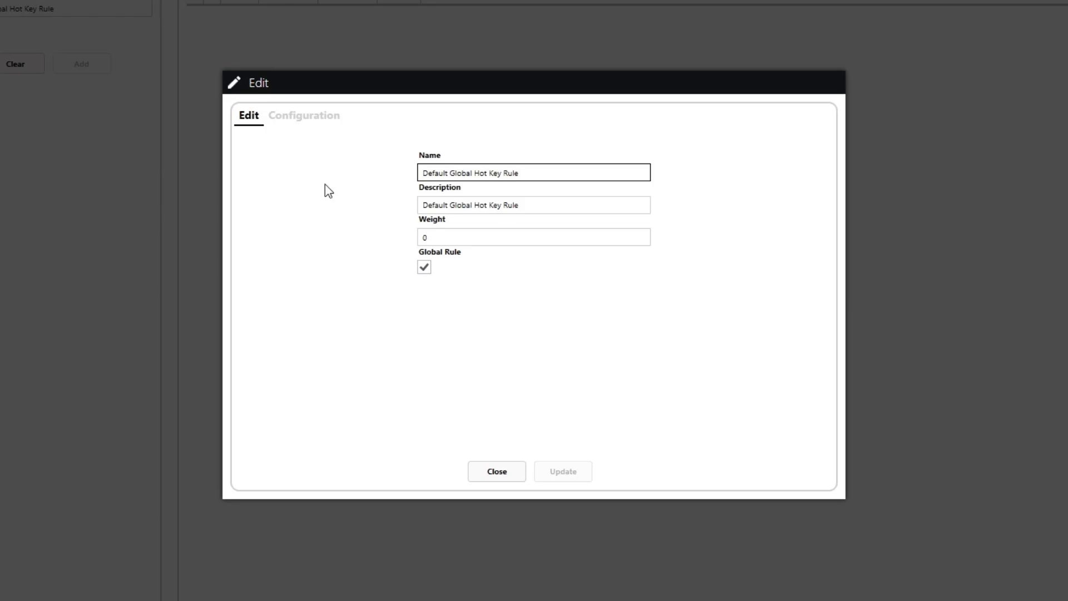
Step: Assign F6 Privacy Screen, F7 Logoff, F8 Disconnect and F9 Notepad to the rule, then update it
{"action": "left_click", "coordinate": [307, 116]}
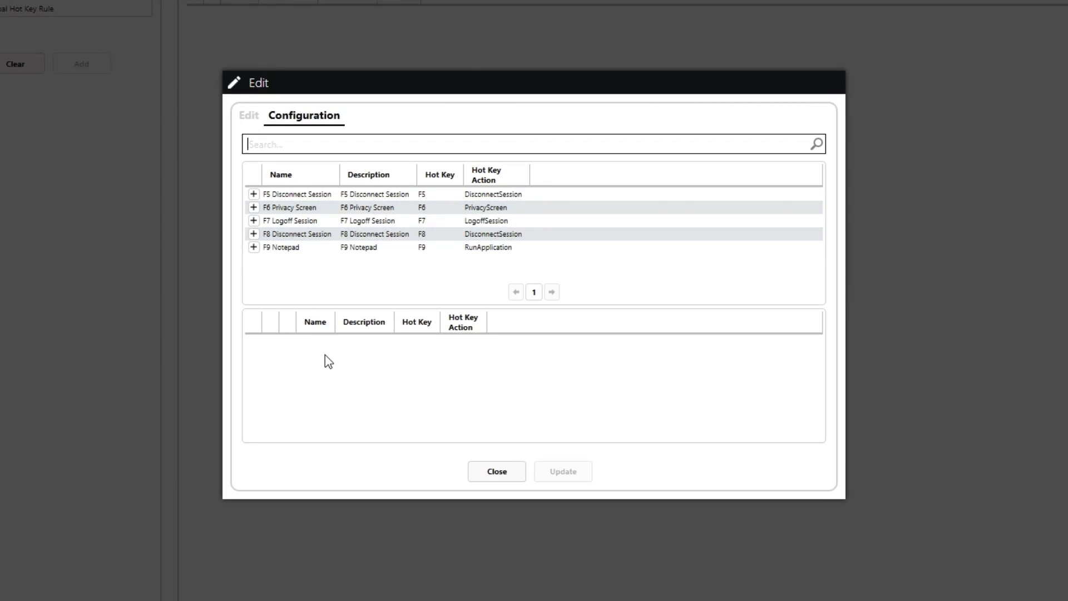
{"action": "left_click", "coordinate": [254, 194]}
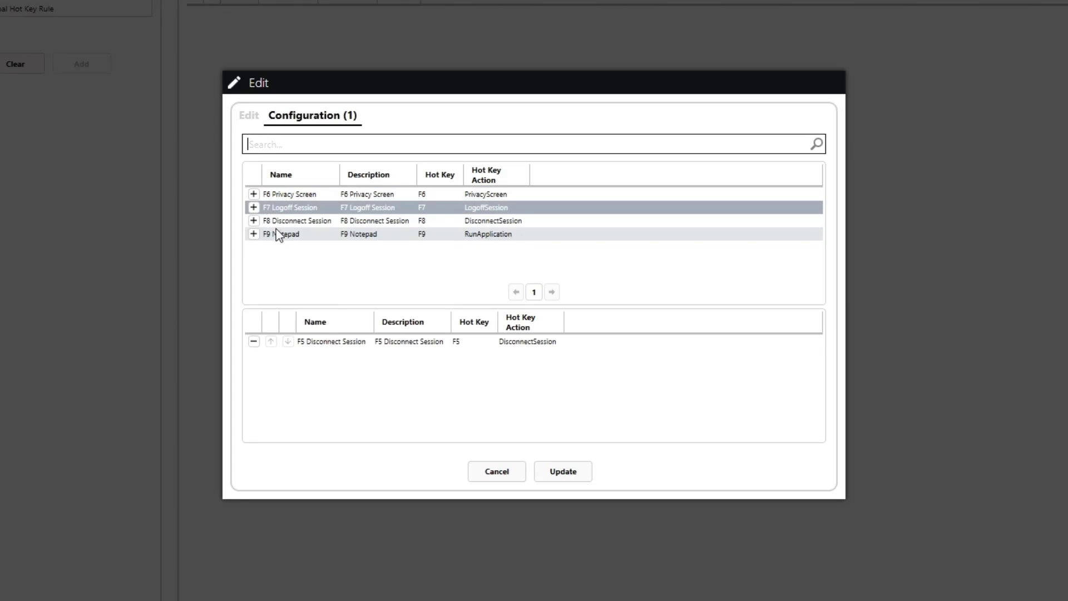
{"action": "left_click", "coordinate": [254, 341]}
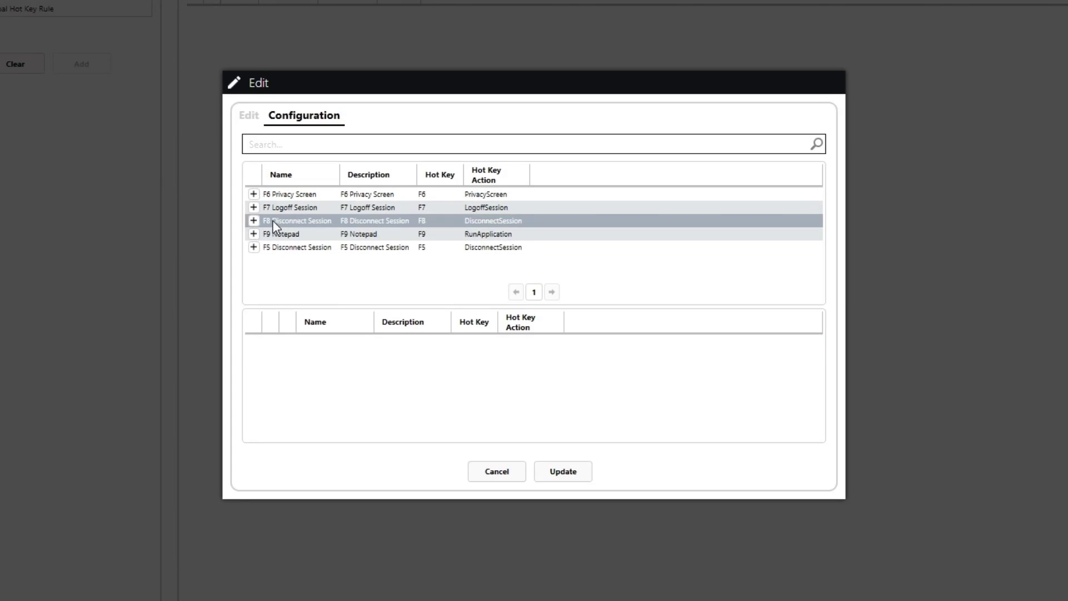
{"action": "left_click", "coordinate": [254, 193]}
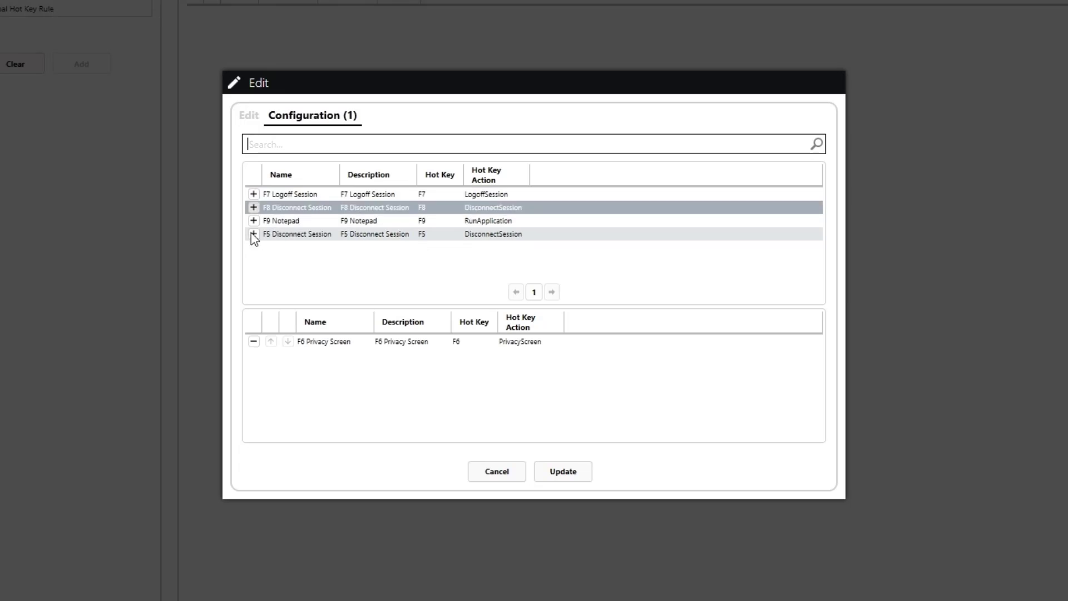
{"action": "left_click", "coordinate": [255, 194]}
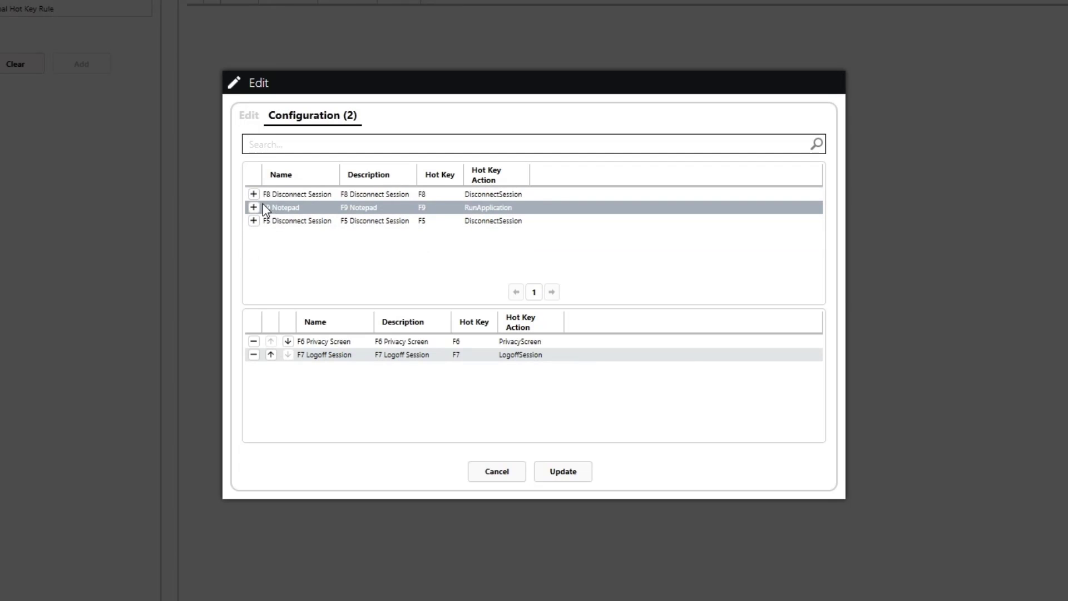
{"action": "left_click", "coordinate": [251, 194]}
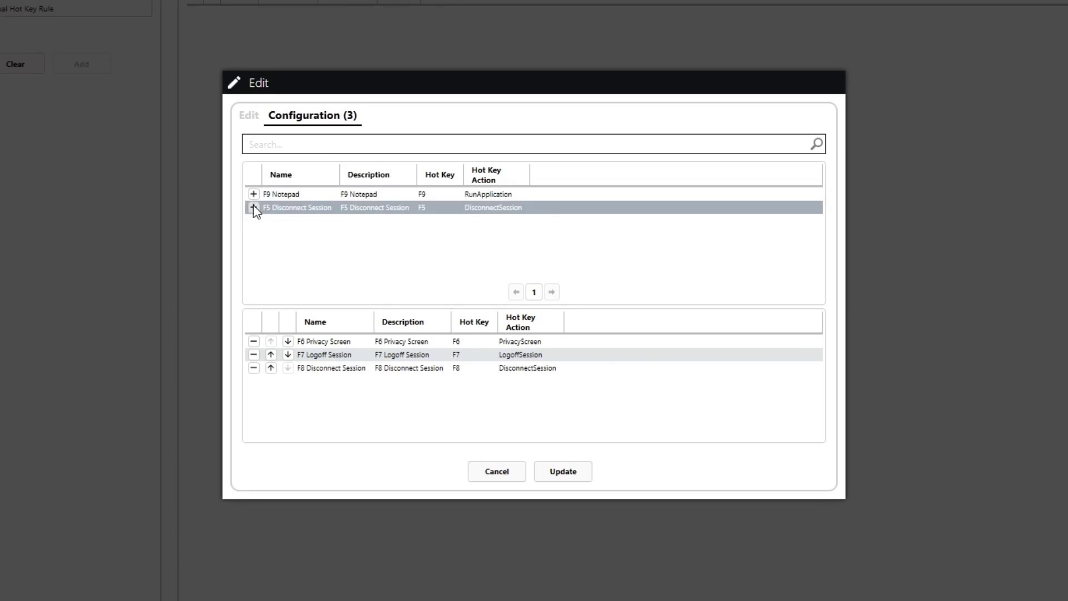
{"action": "left_click", "coordinate": [253, 195]}
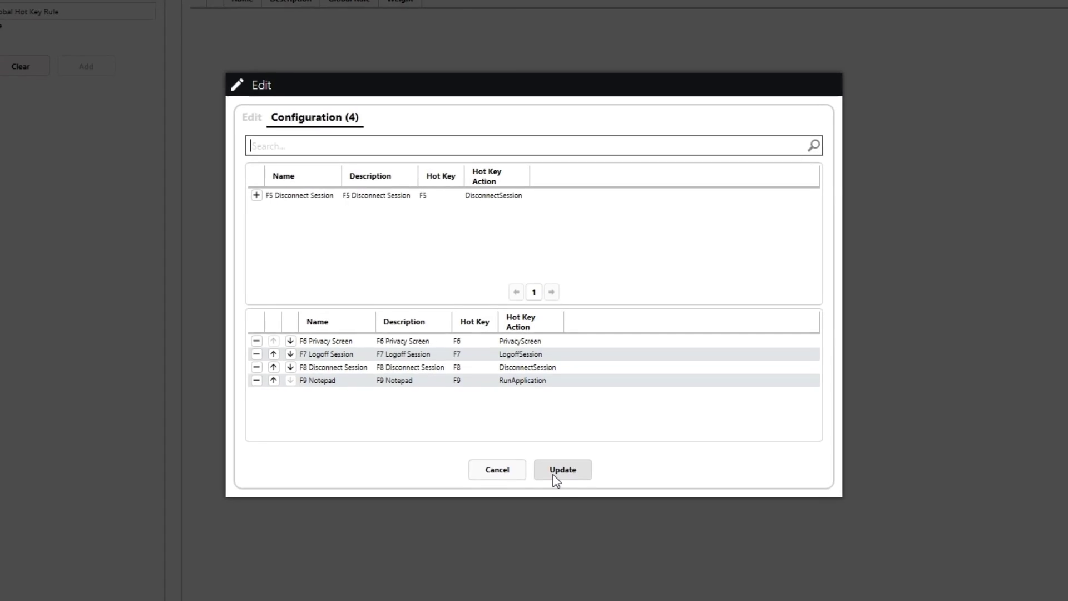
{"action": "left_click", "coordinate": [553, 475]}
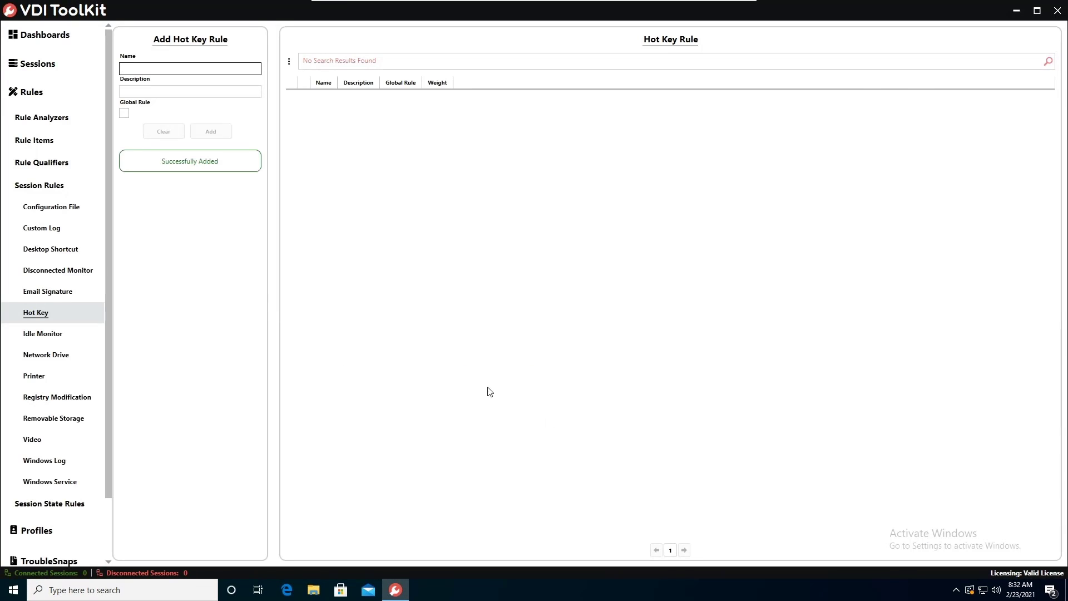
Step: Search the hot key rule list, then minimize the remote management session
{"action": "left_click", "coordinate": [1048, 60]}
{"action": "left_click", "coordinate": [1048, 60]}
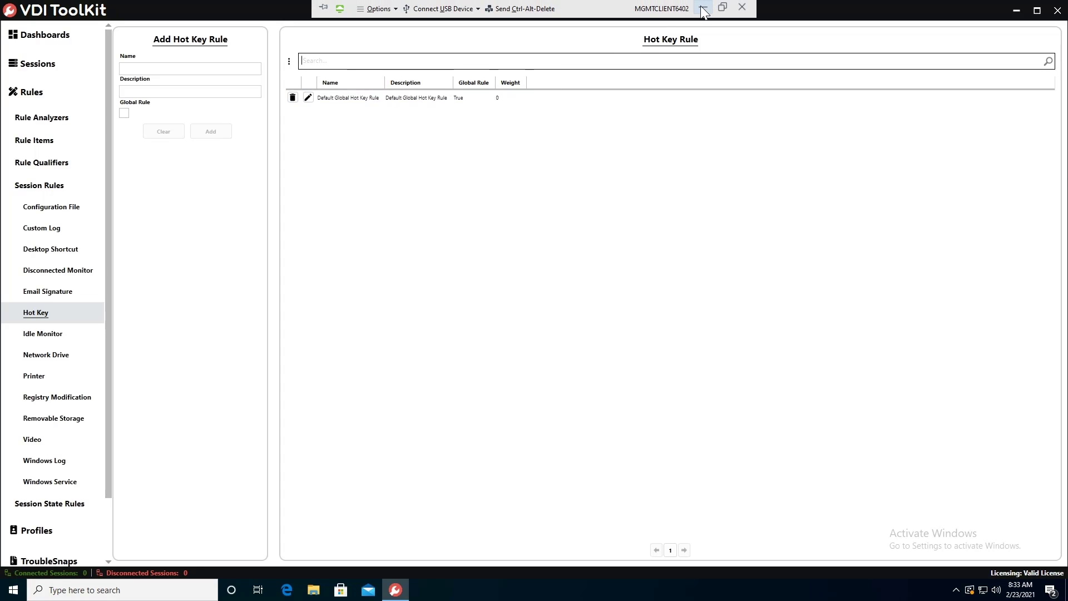
{"action": "left_click", "coordinate": [700, 6]}
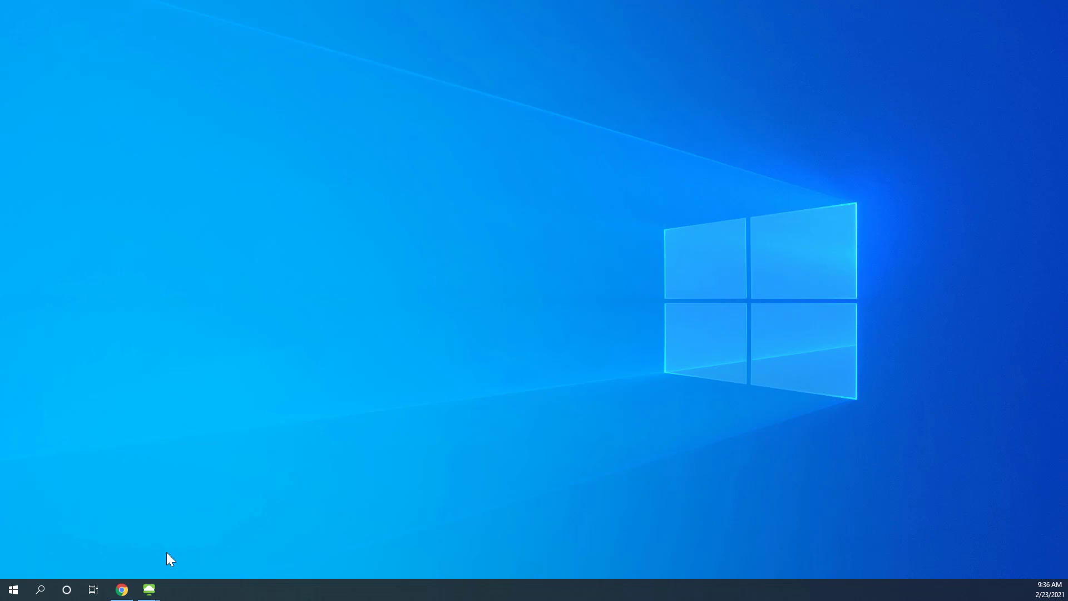
Step: In Horizon Client, log in to view.availos.local with the user's password and launch the Win1064 desktop
{"action": "mouse_move", "coordinate": [149, 589]}
{"action": "mouse_move", "coordinate": [108, 545]}
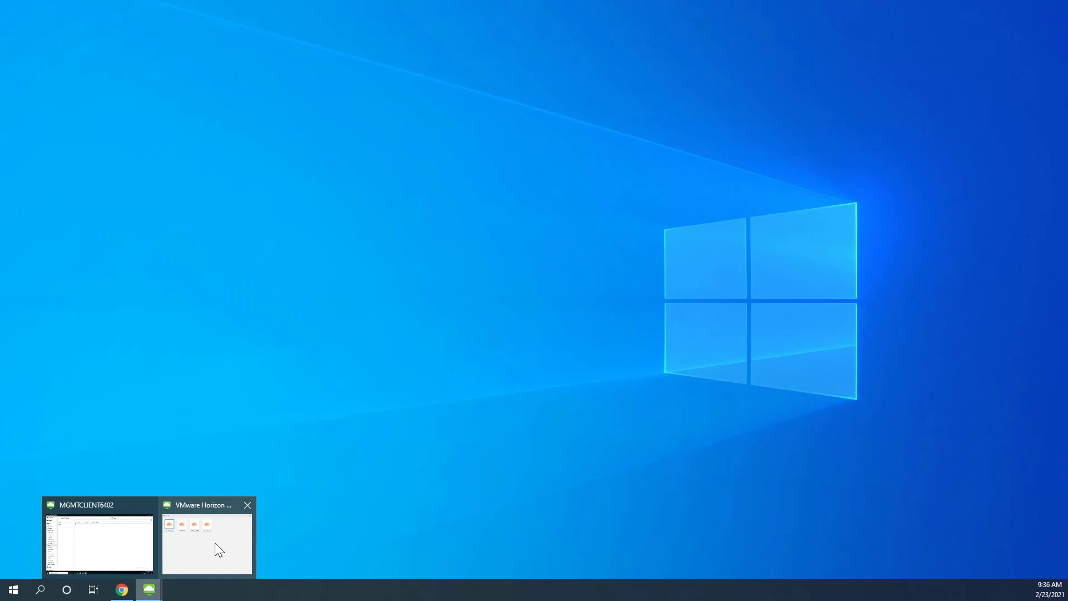
{"action": "left_click", "coordinate": [215, 543]}
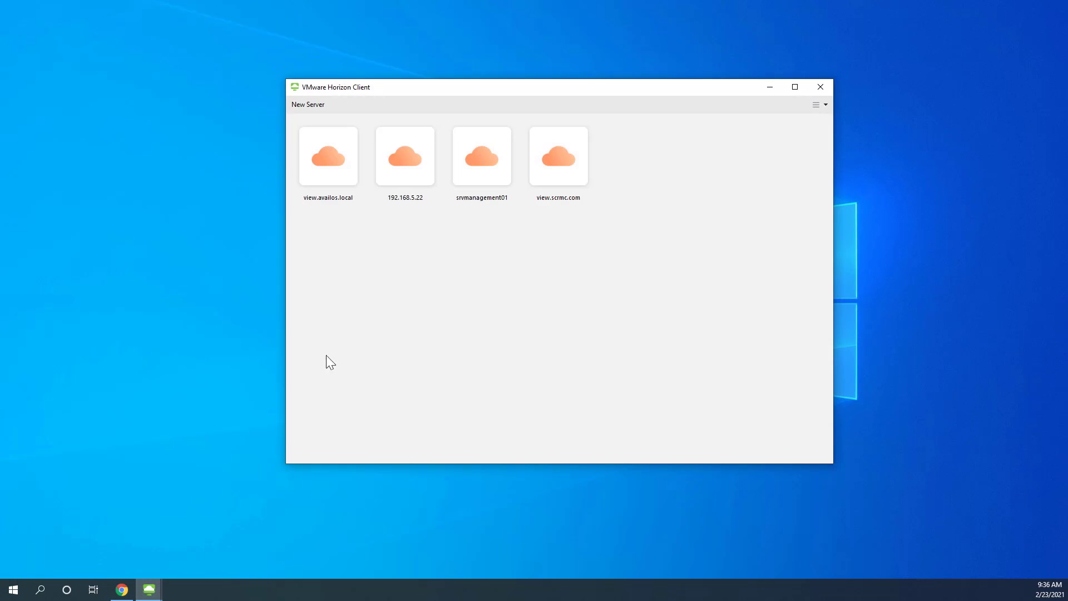
{"action": "double_click", "coordinate": [345, 174]}
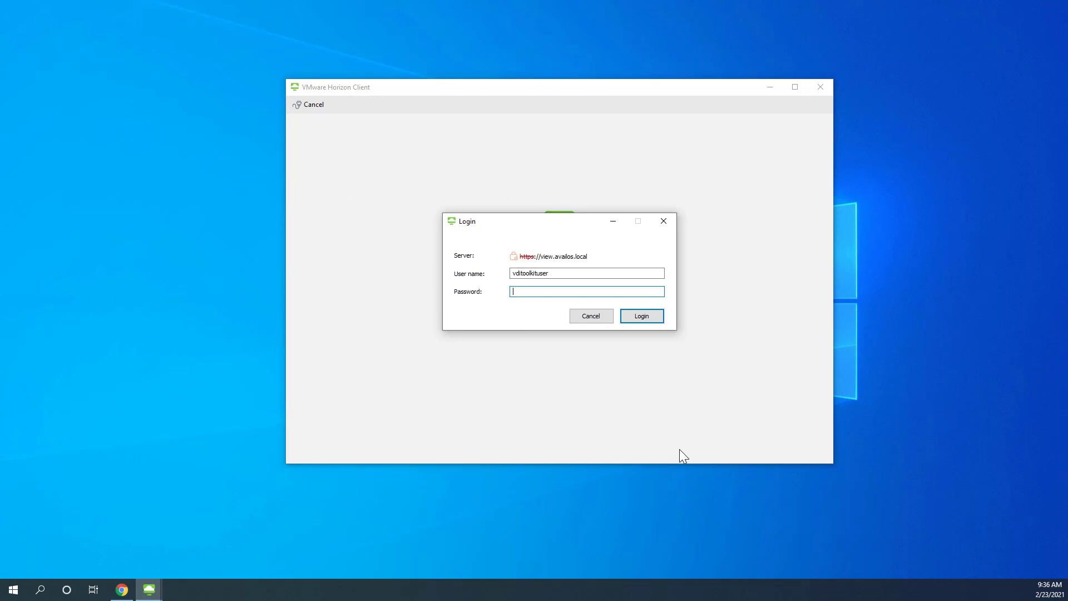
{"action": "type", "text": "••••••••"}
{"action": "key", "text": "Return"}
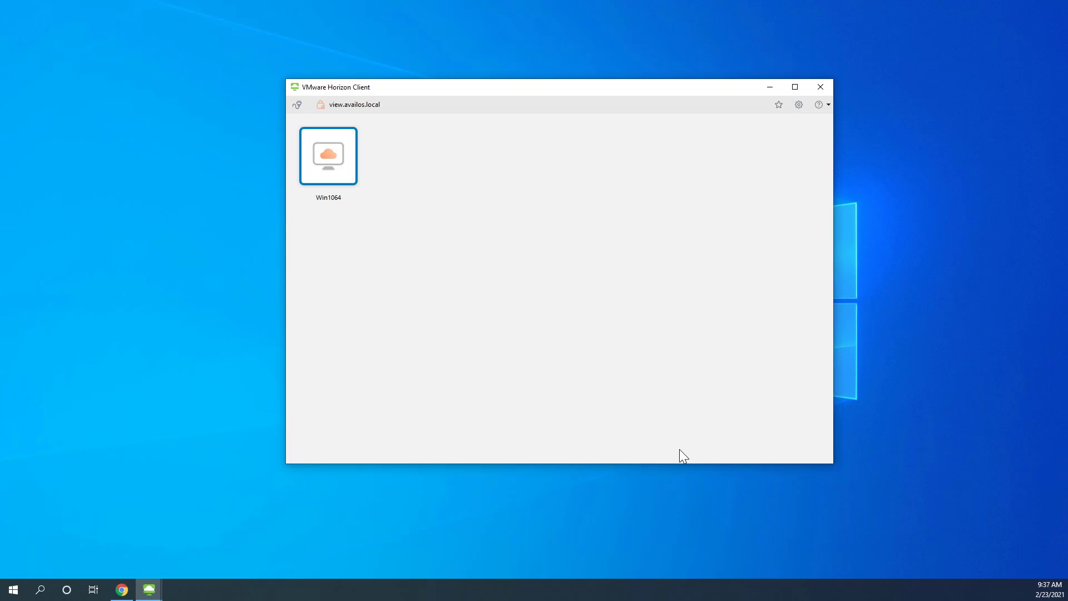
{"action": "double_click", "coordinate": [339, 168]}
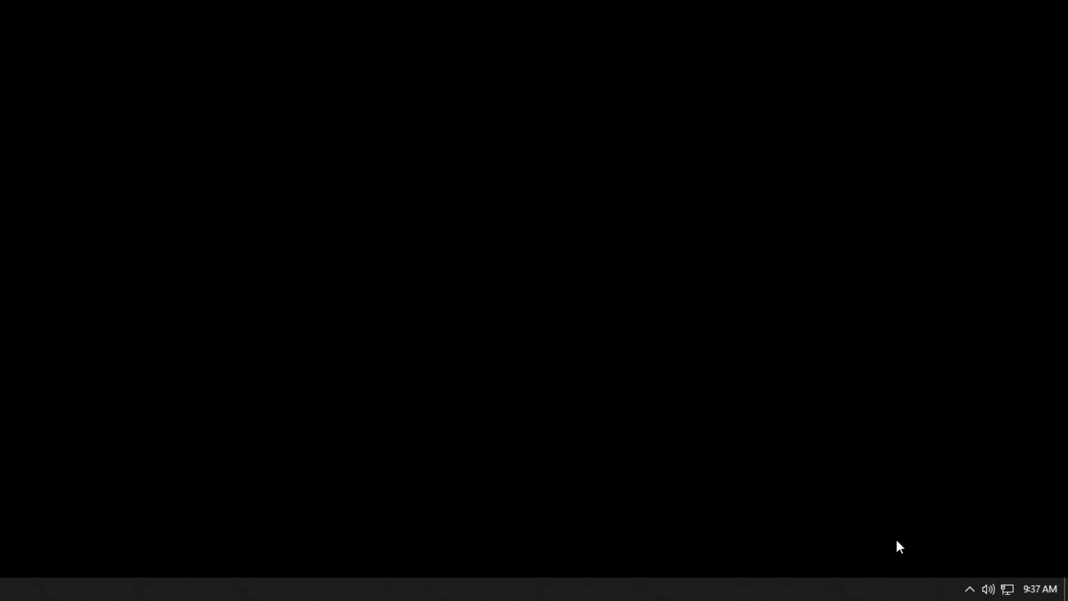
Step: Open VDI ToolKit from the system tray and show its Rules page
{"action": "left_click", "coordinate": [969, 588]}
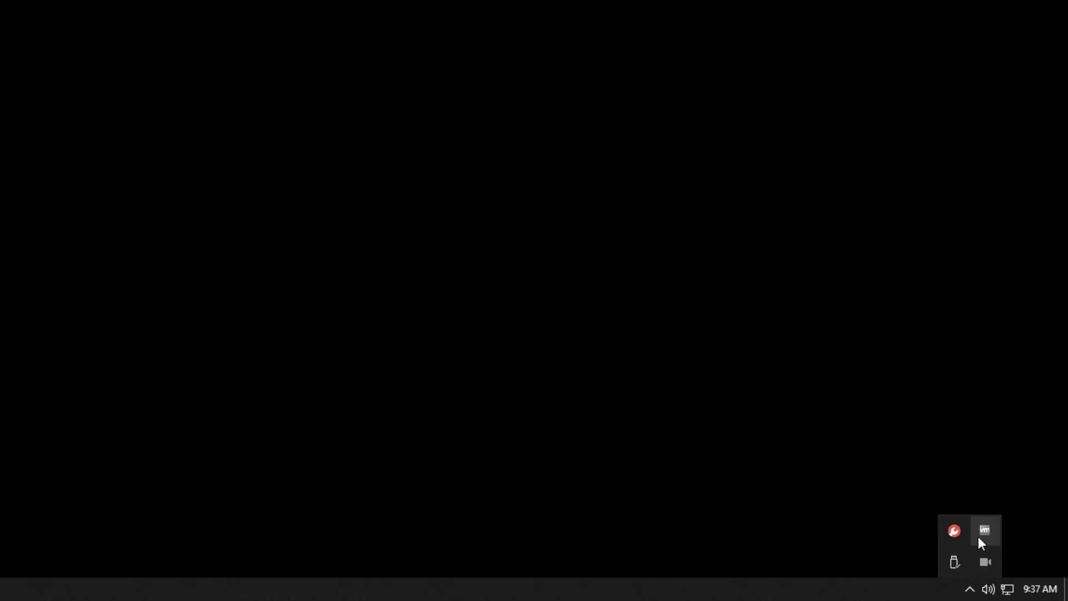
{"action": "left_click", "coordinate": [950, 531]}
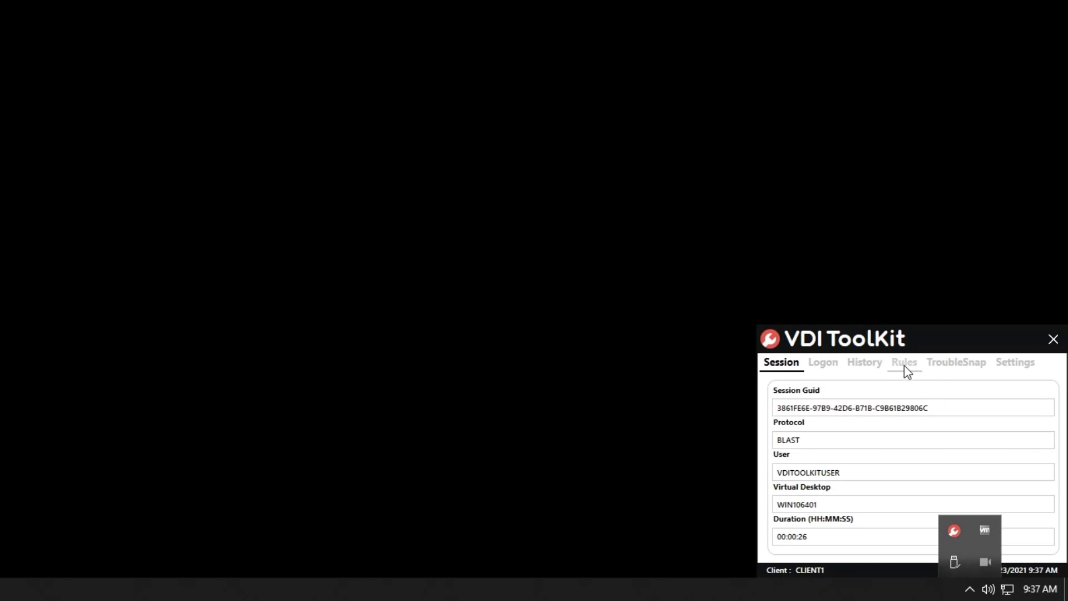
{"action": "left_click", "coordinate": [906, 367]}
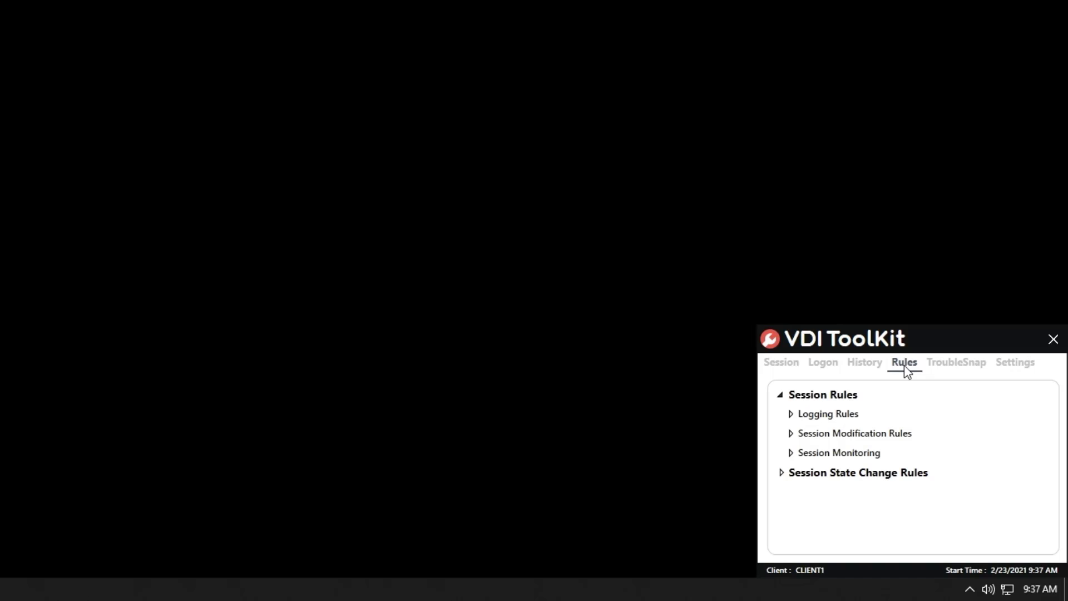
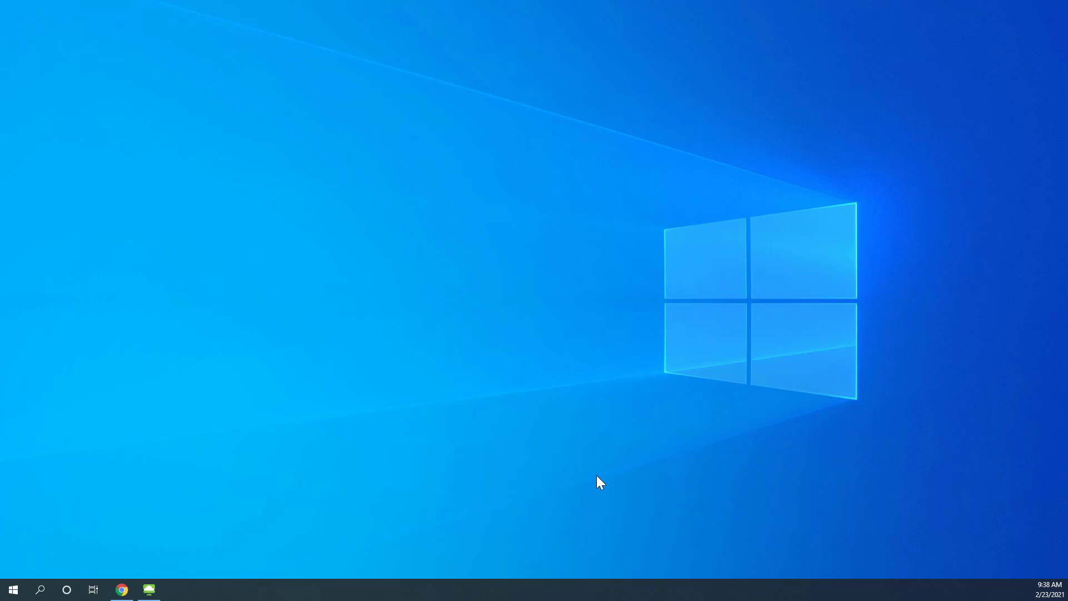
Step: Log in to view.availos.local with the test user's password and launch the Win1064 desktop full screen
{"action": "right_click", "coordinate": [146, 594]}
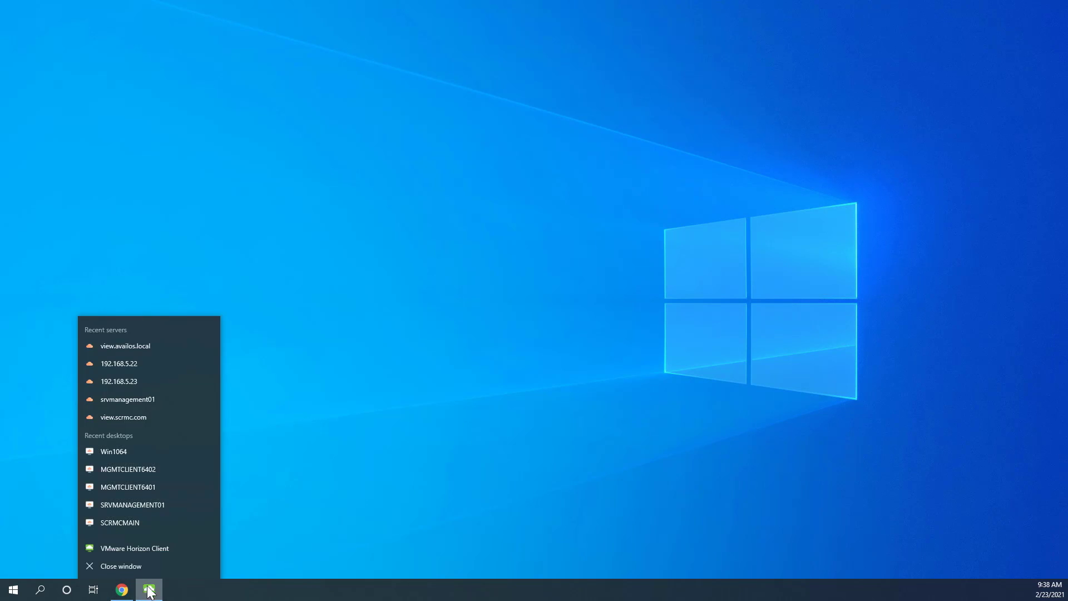
{"action": "left_click", "coordinate": [156, 545]}
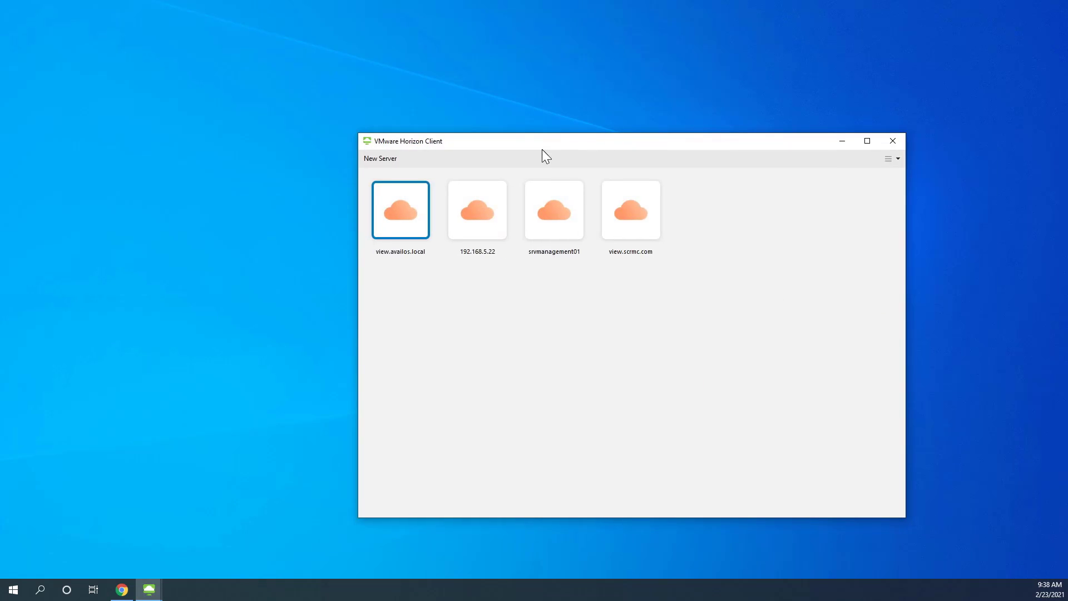
{"action": "double_click", "coordinate": [402, 207]}
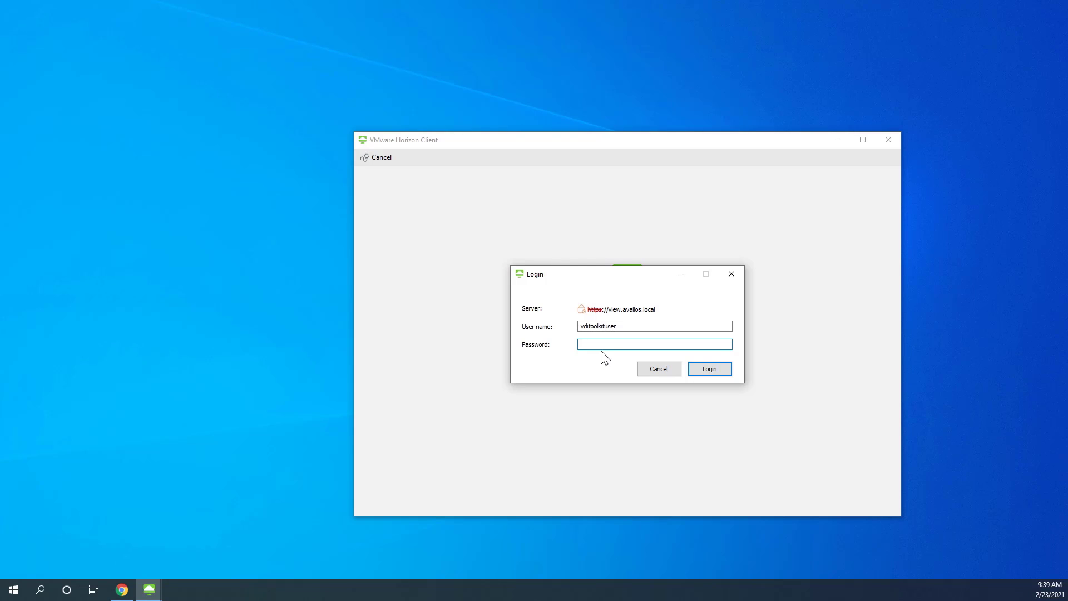
{"action": "type", "text": "***********"}
{"action": "key", "text": "Return"}
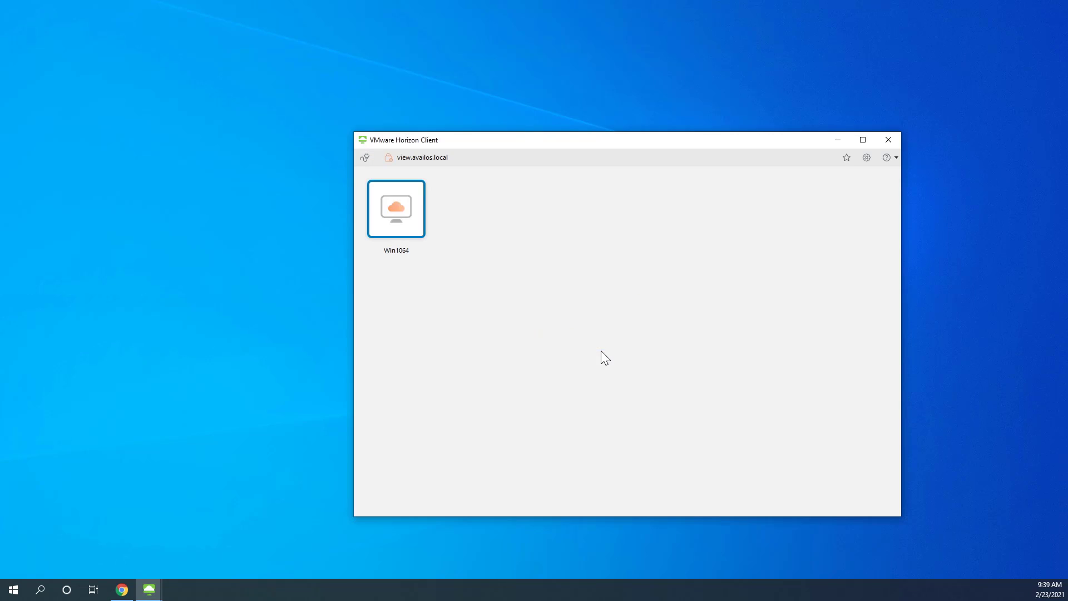
{"action": "double_click", "coordinate": [406, 204]}
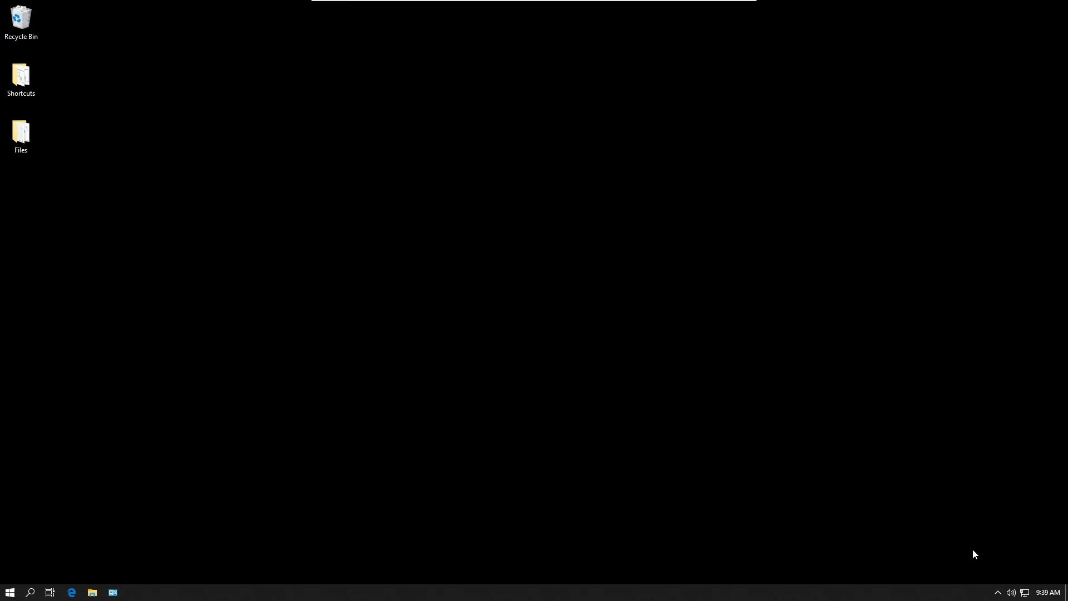
Step: Check the Default Global Hot Key Rule's F9 entry in VDI ToolKit, then press F9 to launch Notepad
{"action": "left_click", "coordinate": [996, 593]}
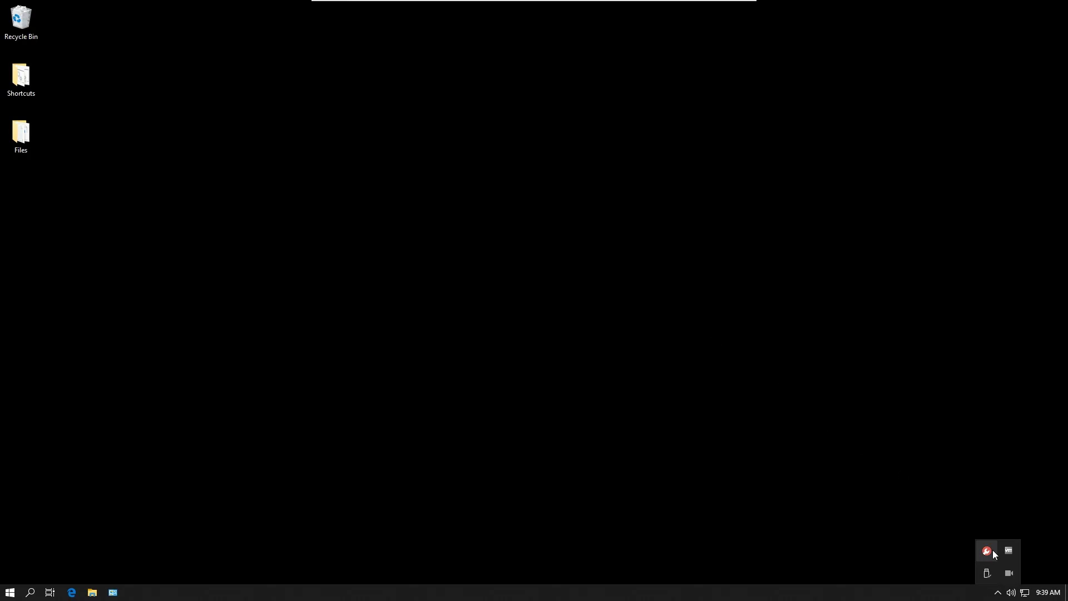
{"action": "left_click", "coordinate": [993, 551]}
{"action": "left_click", "coordinate": [950, 431]}
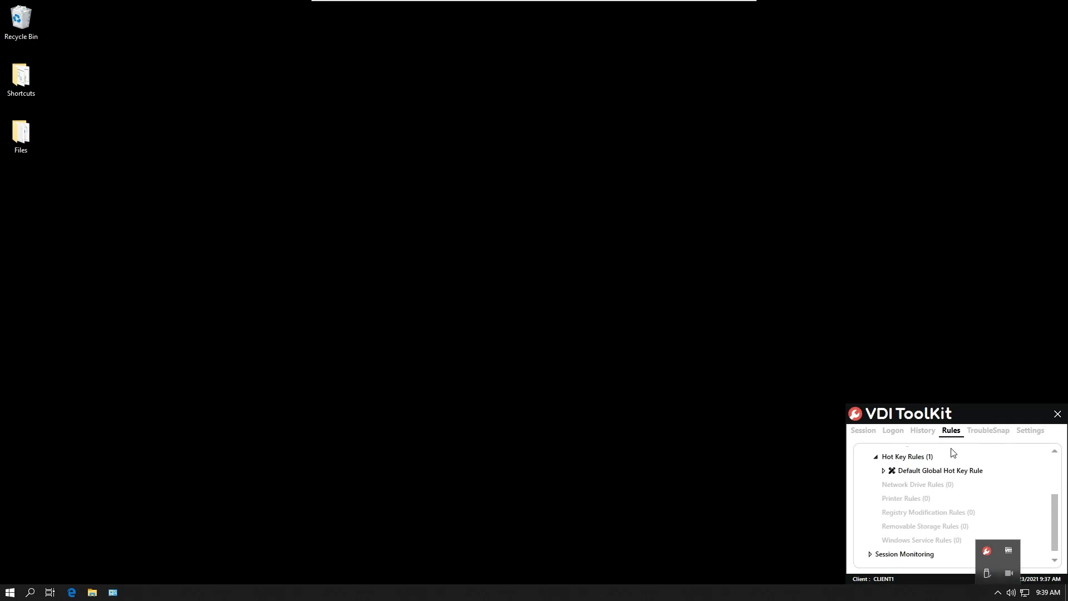
{"action": "left_click", "coordinate": [883, 471]}
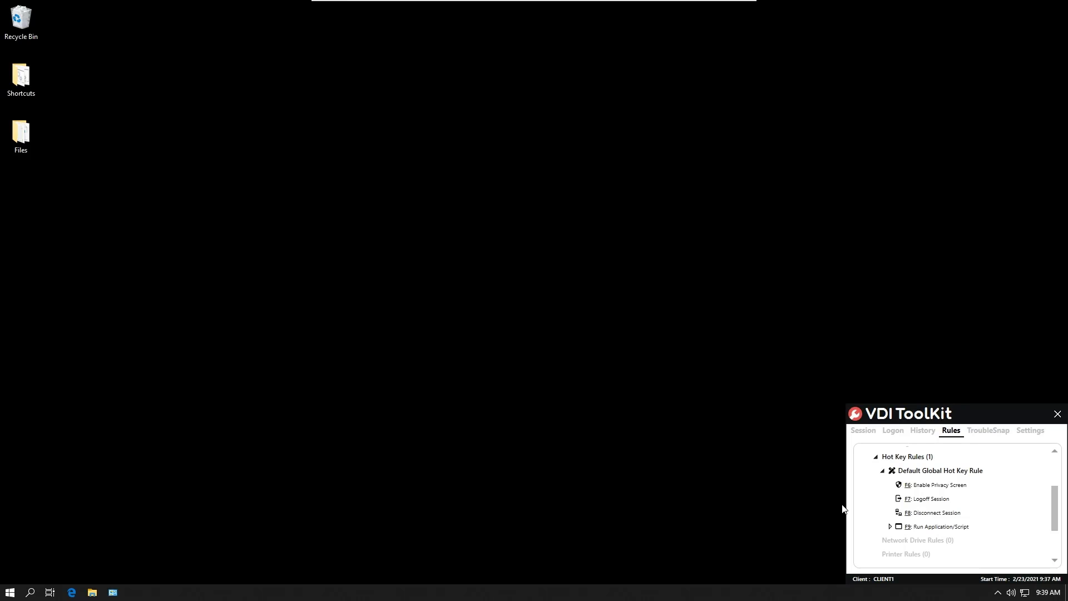
{"action": "left_click", "coordinate": [889, 526]}
{"action": "key", "text": "F9"}
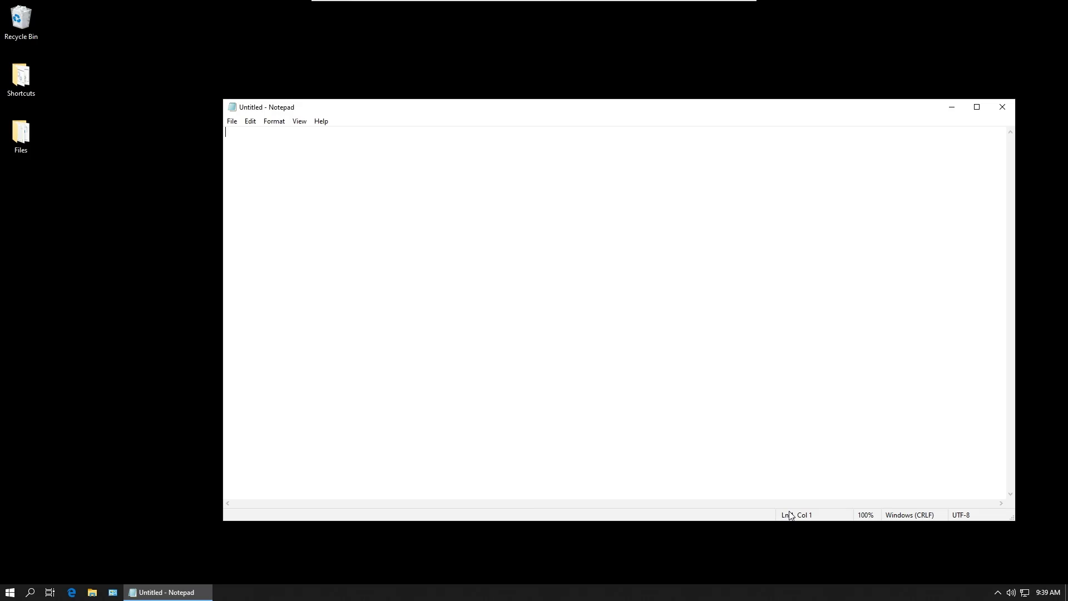
Step: Close Notepad, check the F7 Logoff Session rule in VDI ToolKit, and press F7 to sign out
{"action": "left_click", "coordinate": [1002, 107]}
{"action": "left_click", "coordinate": [1002, 107]}
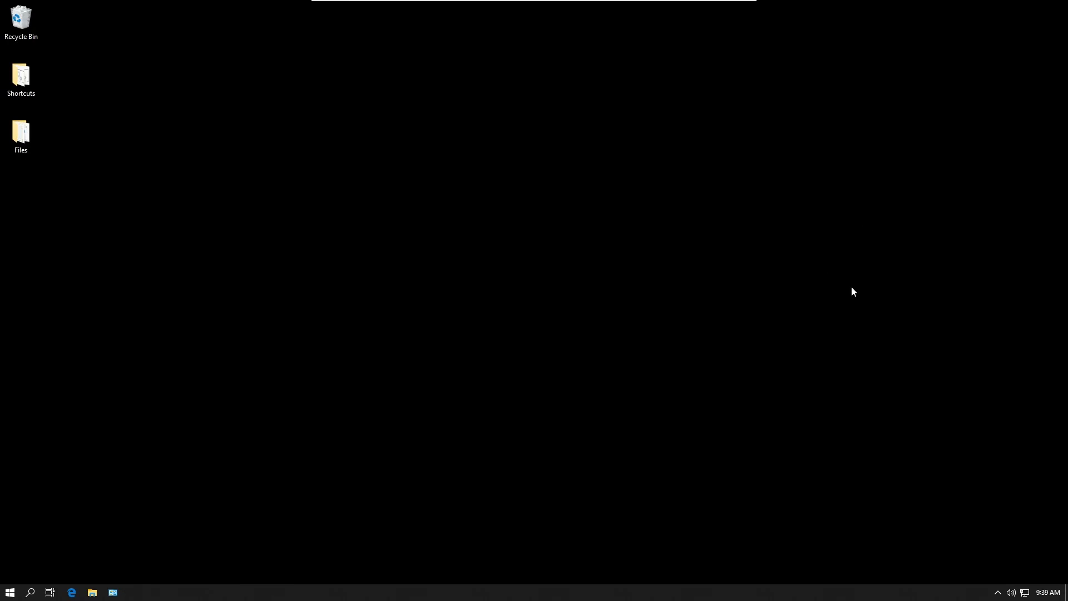
{"action": "left_click", "coordinate": [998, 590]}
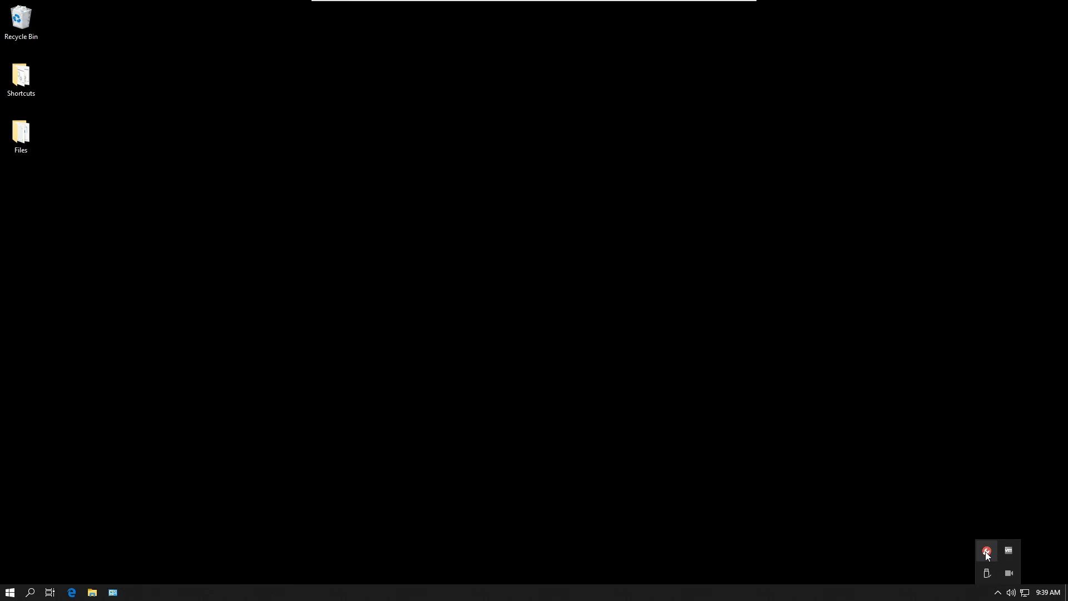
{"action": "left_click", "coordinate": [986, 552]}
{"action": "left_click", "coordinate": [950, 431]}
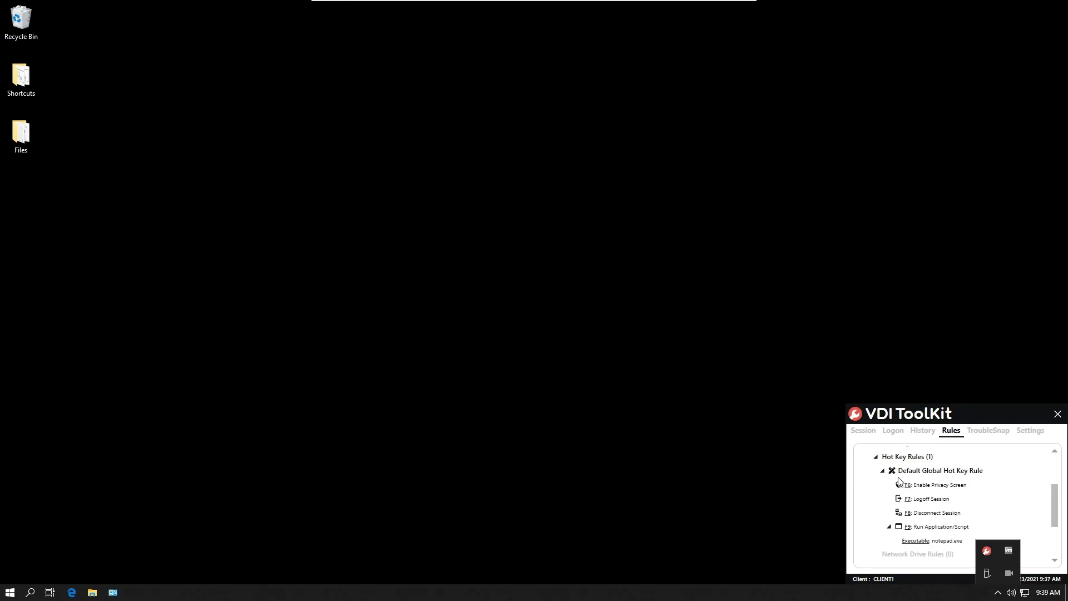
{"action": "mouse_move", "coordinate": [926, 502]}
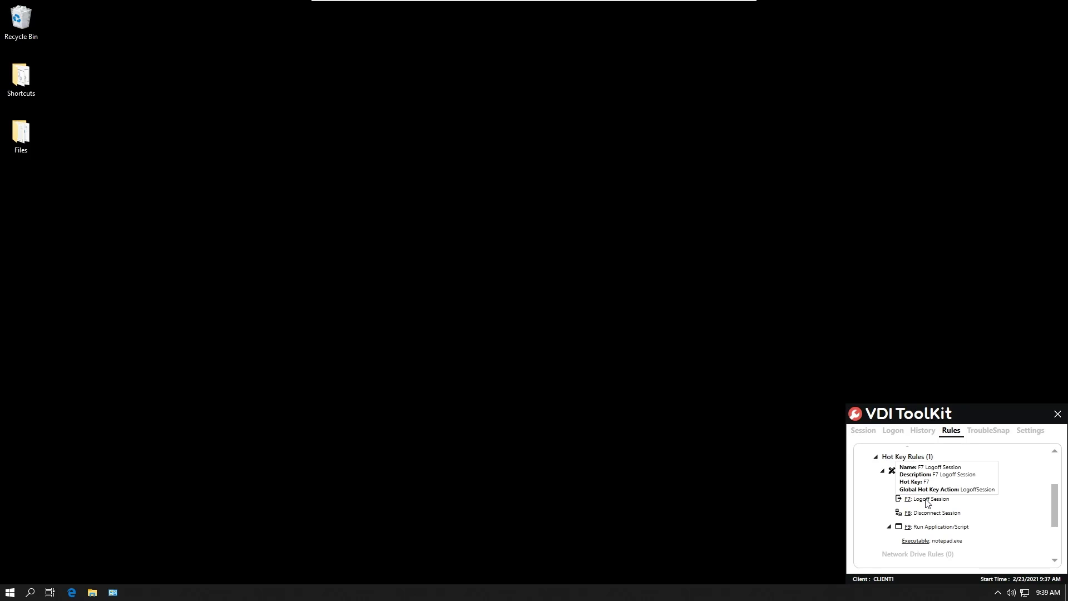
{"action": "key", "text": "F7"}
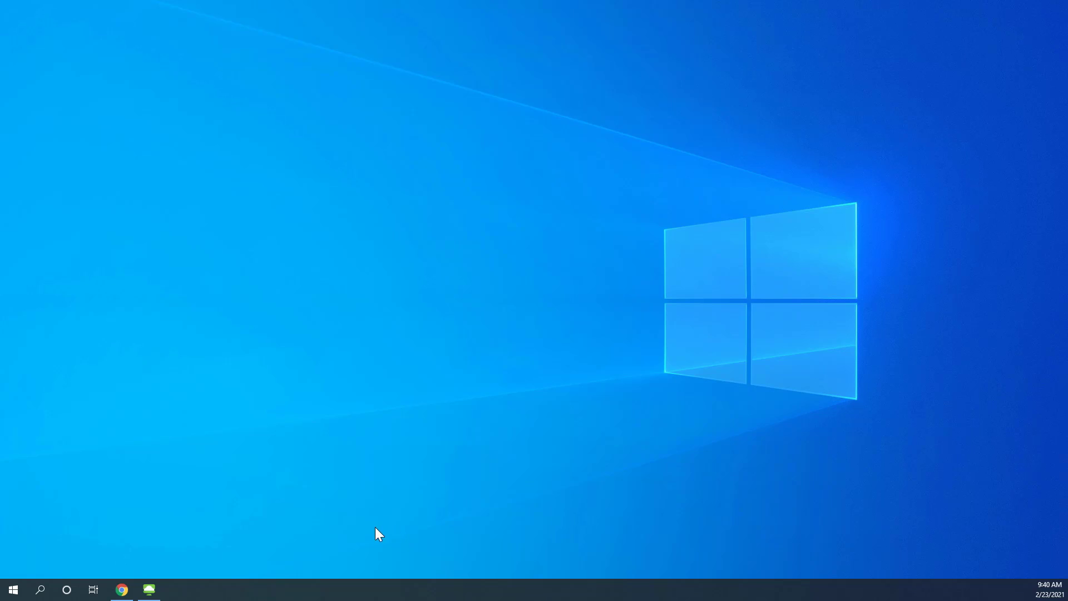
Step: In the management session, enter 'Specialized Hot Key Rule' as the new rule's name and description
{"action": "left_click", "coordinate": [147, 590]}
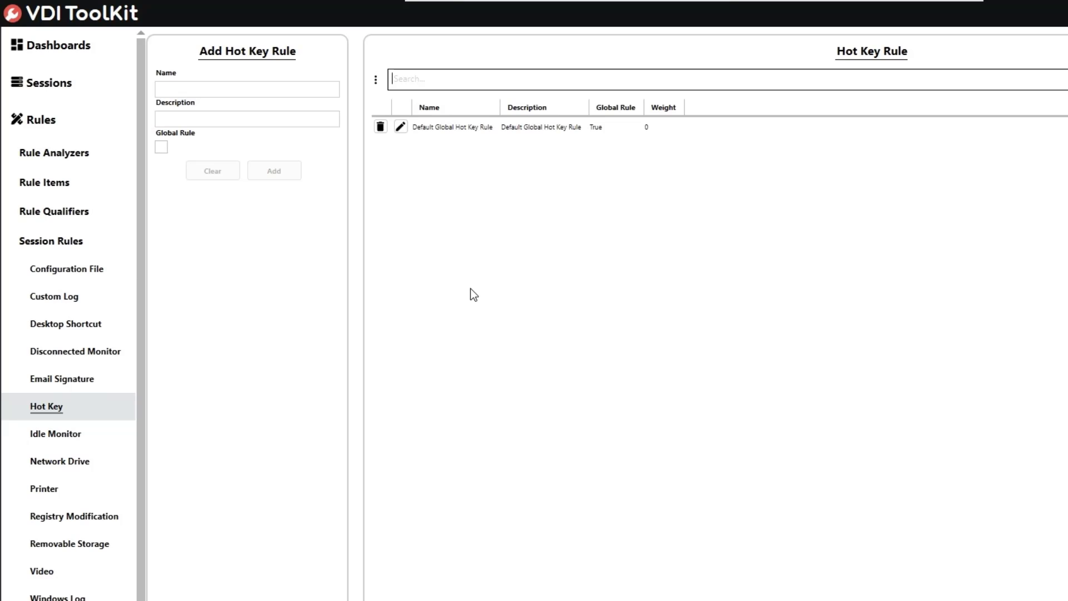
{"action": "left_click", "coordinate": [294, 89]}
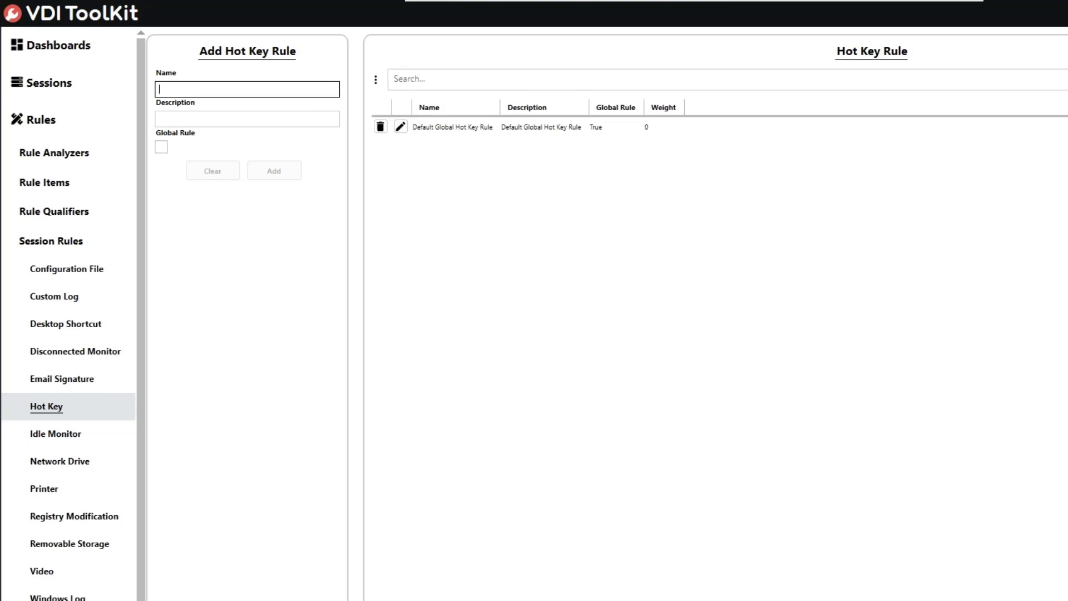
{"action": "type", "text": "Specialized Hot Key Rule"}
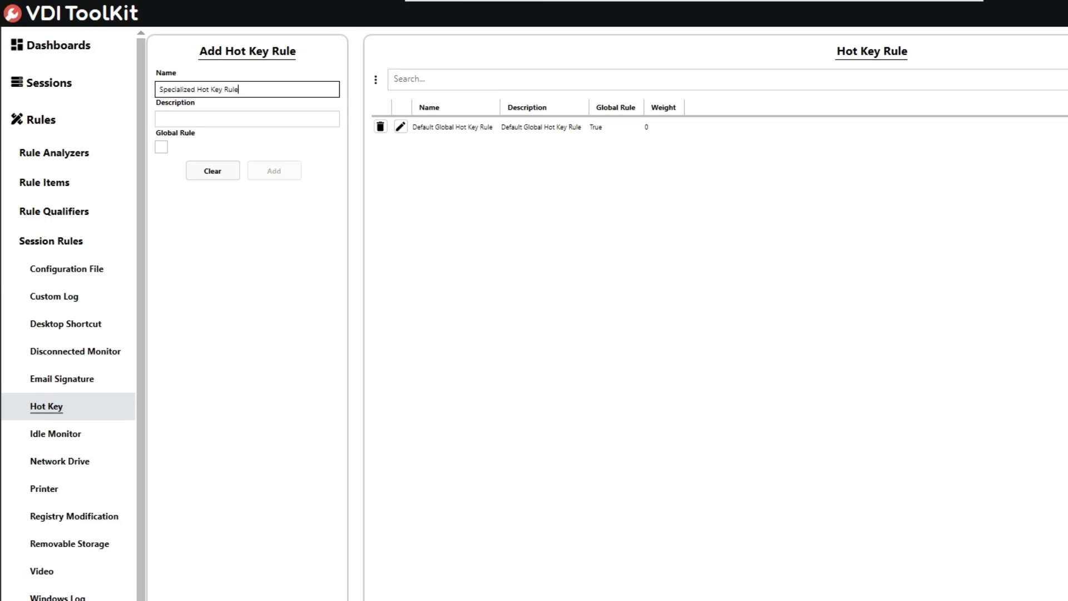
{"action": "key", "text": "Tab"}
{"action": "type", "text": "S"}
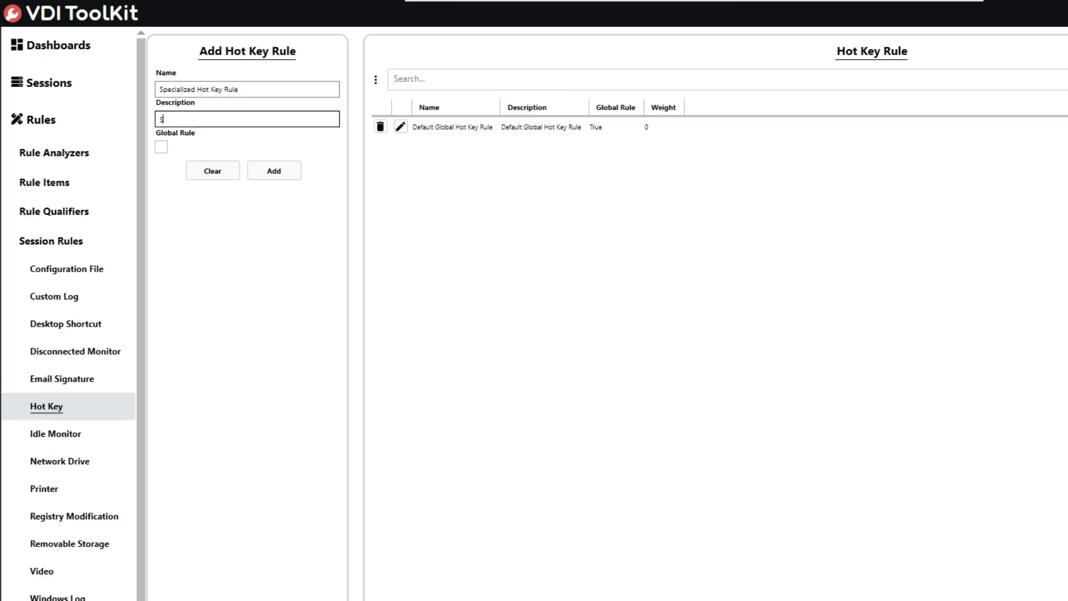
{"action": "type", "text": "pecialized Hot Key Rule"}
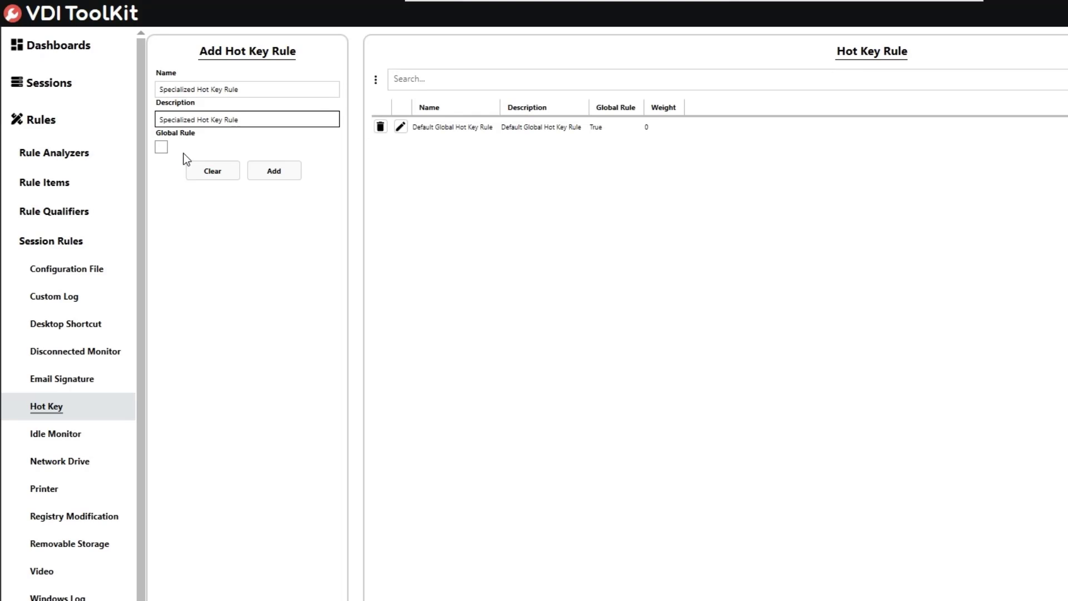
Step: Create the rule and add the vditoolkit Active Directory user as an Any qualifier
{"action": "left_click", "coordinate": [275, 168]}
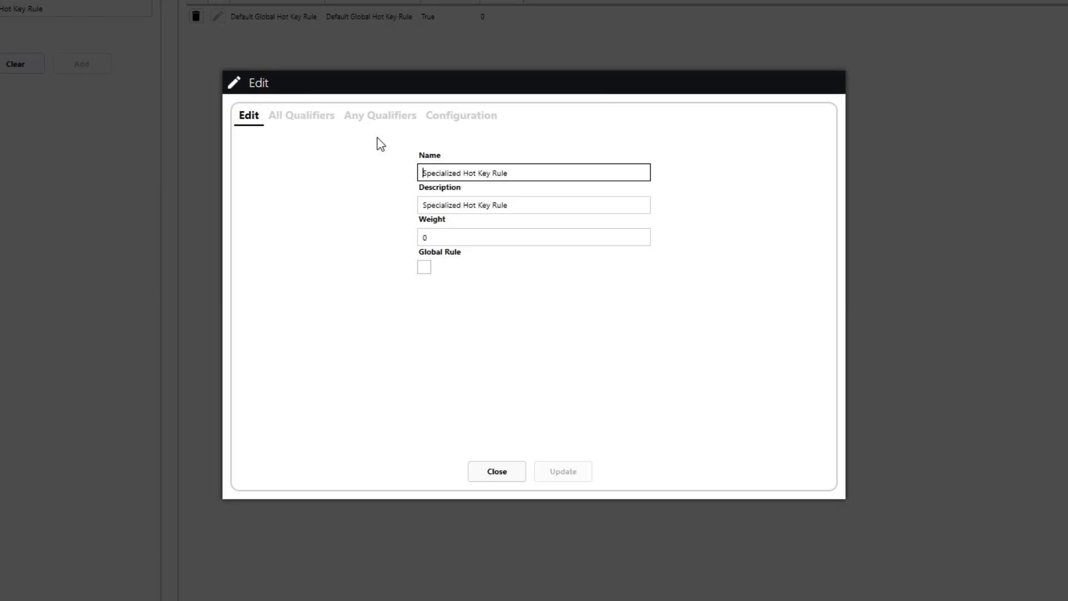
{"action": "left_click", "coordinate": [359, 122]}
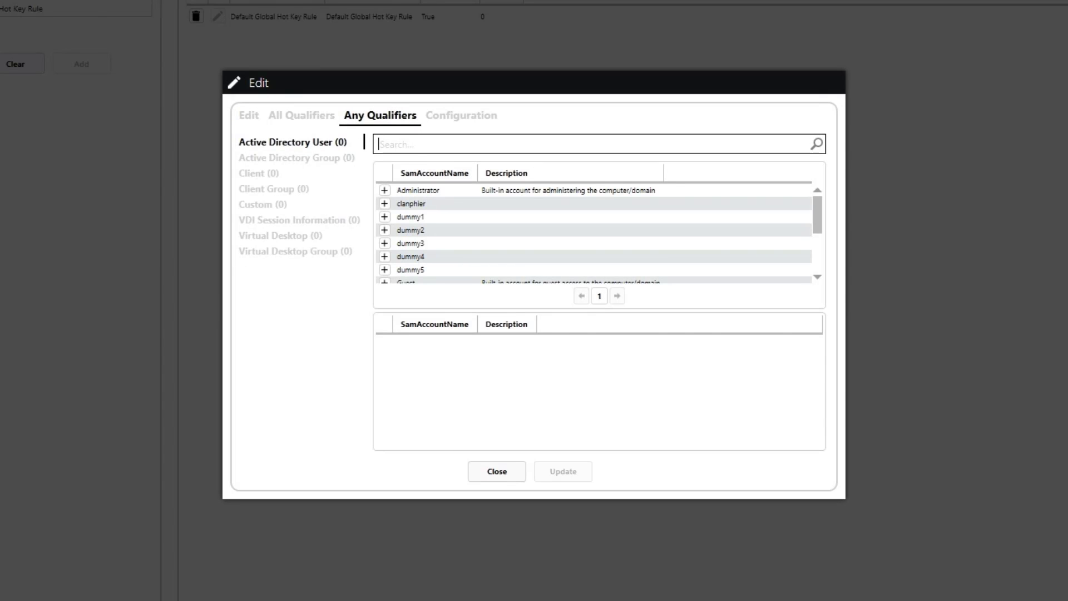
{"action": "type", "text": "vditoolki"}
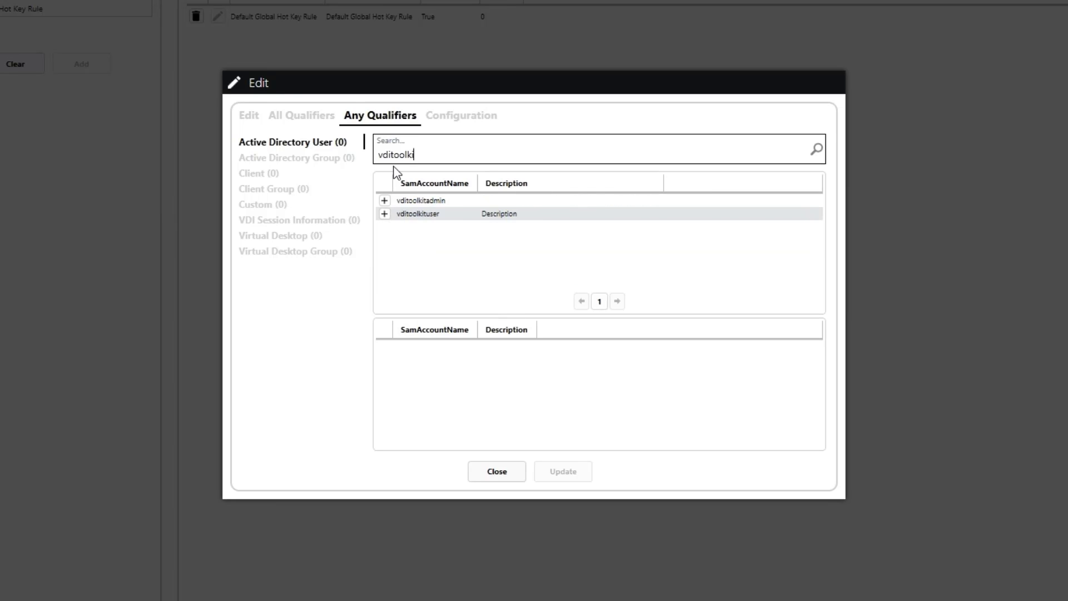
{"action": "left_click", "coordinate": [383, 215]}
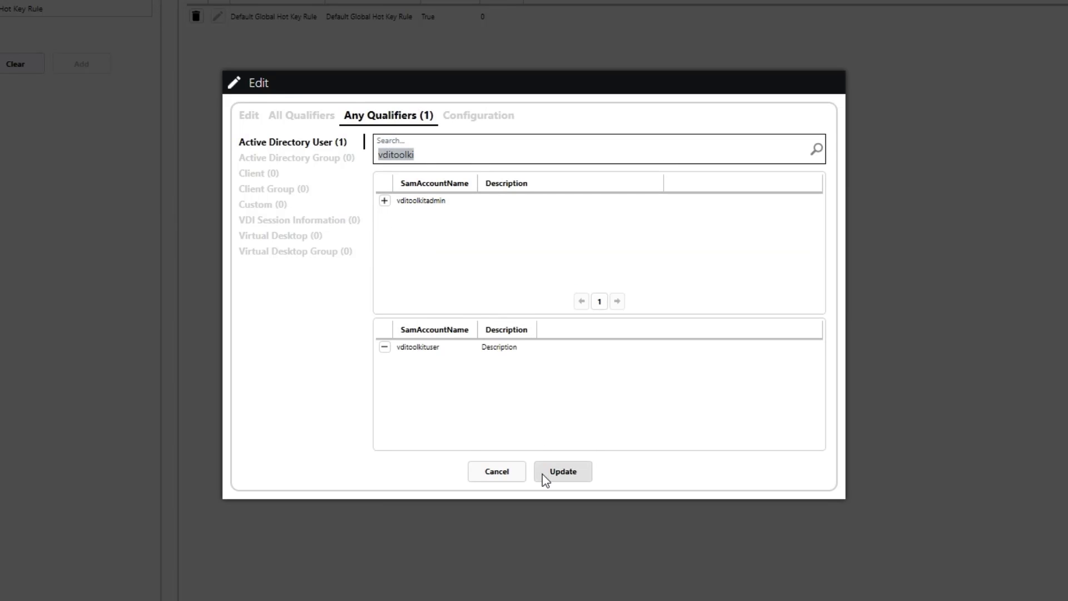
Step: Assign the F5 Disconnect Session hot key to the Specialized Hot Key Rule
{"action": "left_click", "coordinate": [466, 118]}
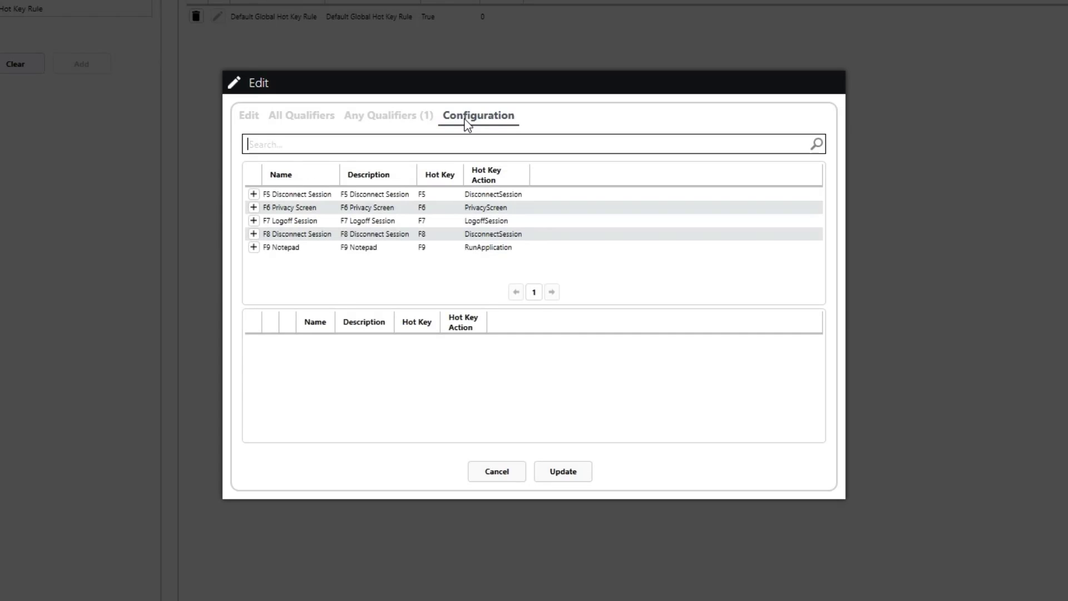
{"action": "left_click", "coordinate": [253, 193]}
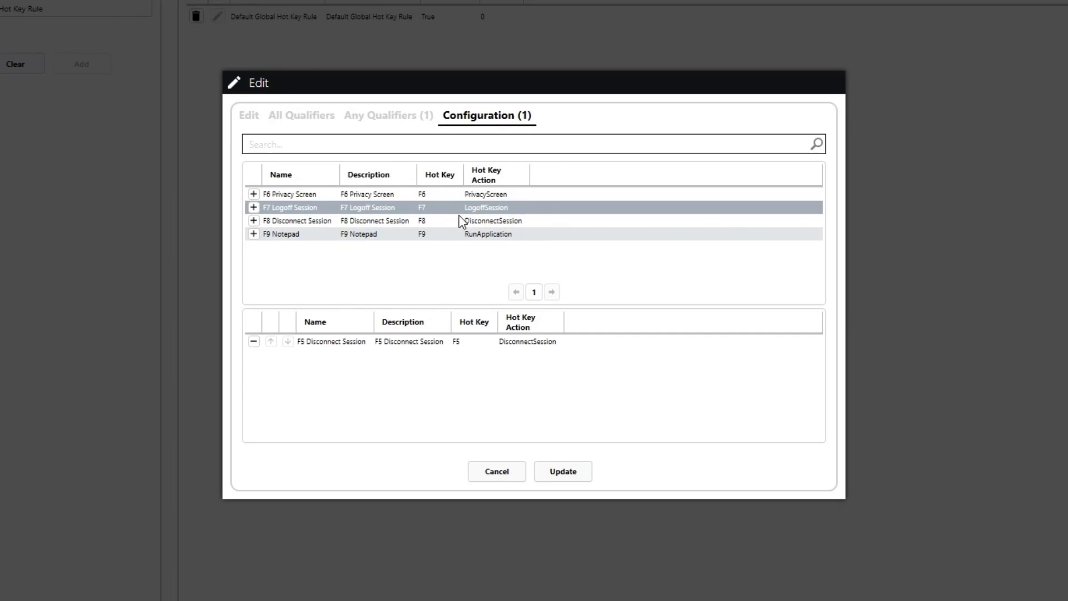
{"action": "left_click", "coordinate": [249, 117]}
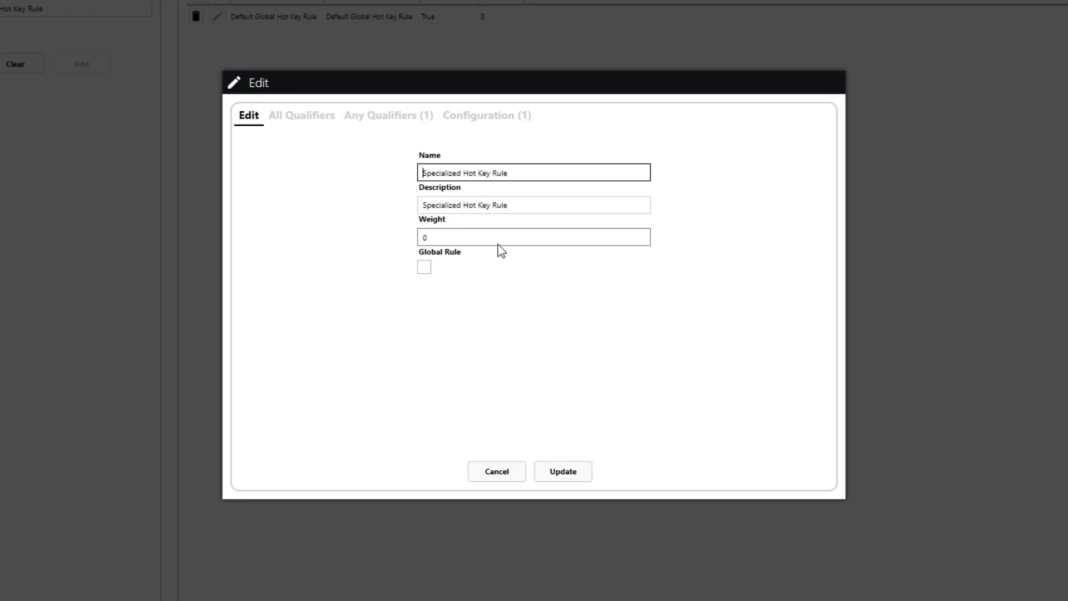
Step: Set the rule's weight to 1, update it, and minimize the remote session
{"action": "left_click_drag", "start_coordinate": [435, 239], "coordinate": [374, 241]}
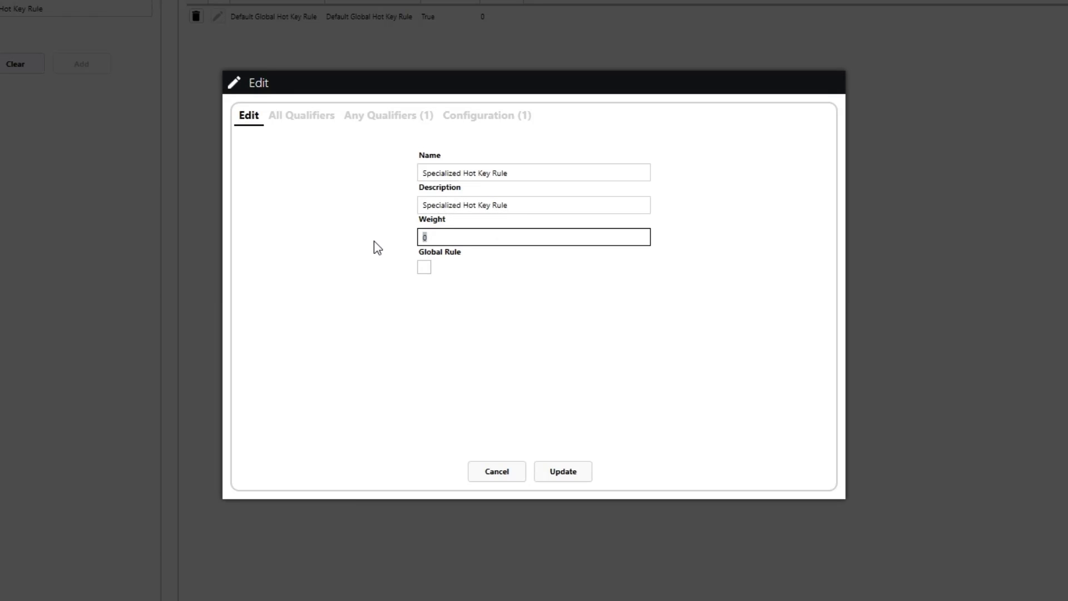
{"action": "type", "text": "1"}
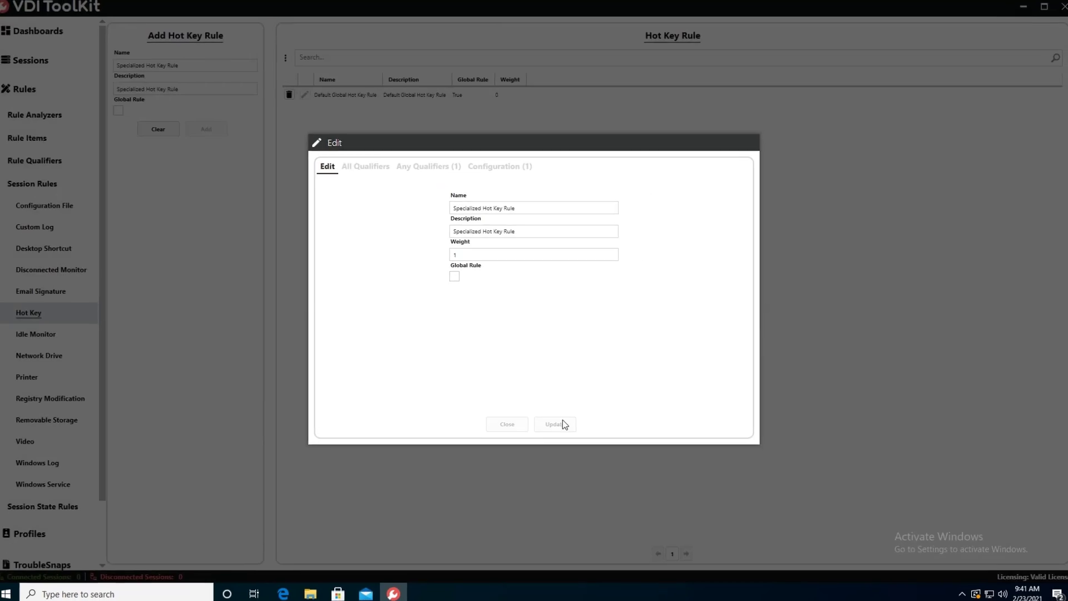
{"action": "left_click", "coordinate": [576, 478]}
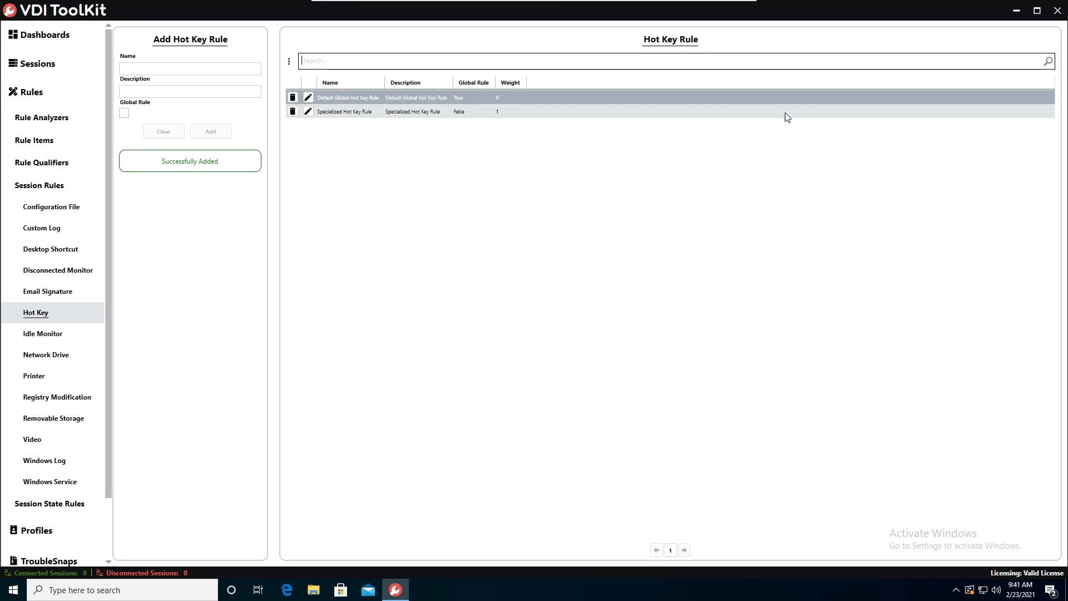
{"action": "left_click", "coordinate": [405, 109]}
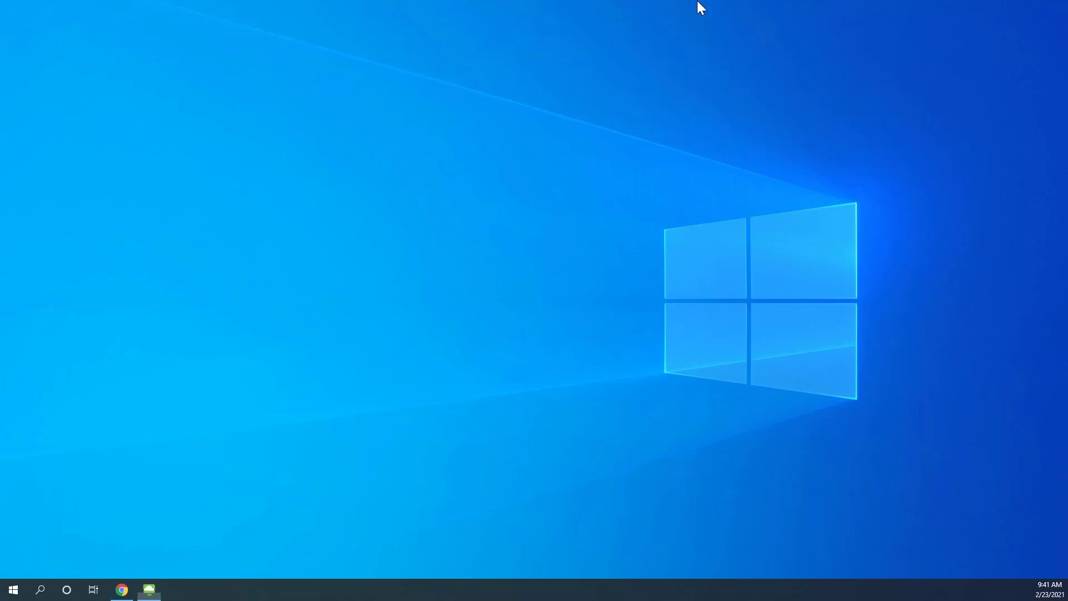
{"action": "left_click", "coordinate": [701, 7]}
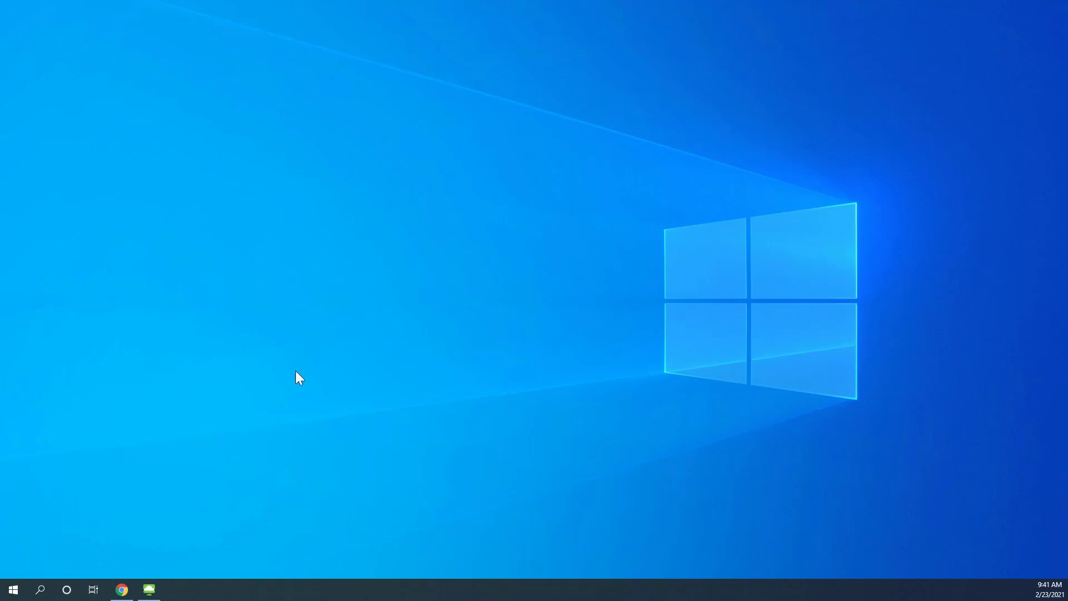
Step: Sign back in to view.availos.local with the user's password and relaunch the Win1064 desktop
{"action": "right_click", "coordinate": [149, 593]}
{"action": "left_click", "coordinate": [145, 551]}
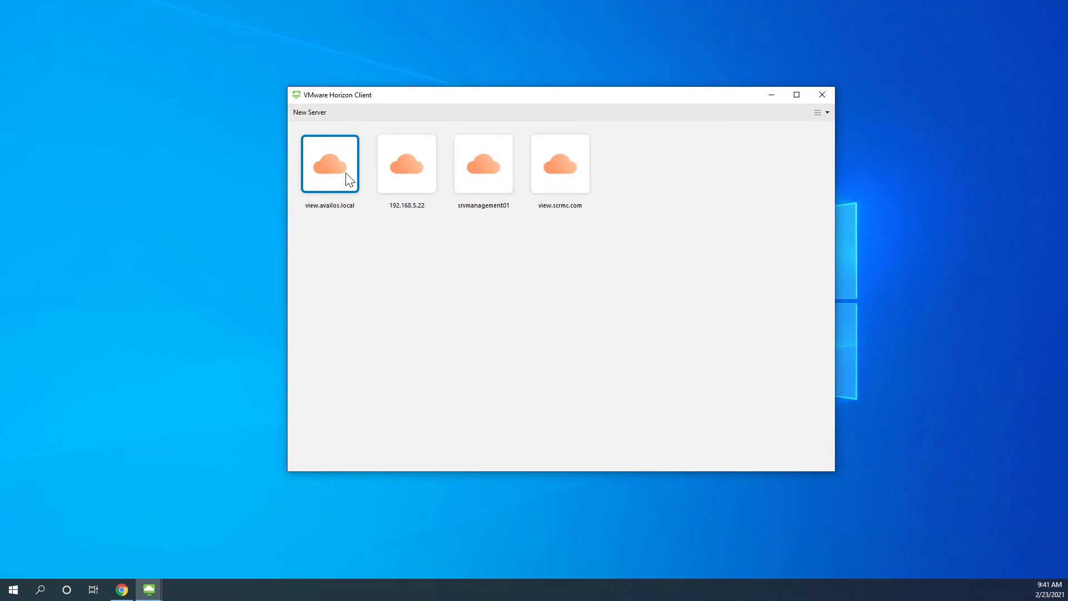
{"action": "double_click", "coordinate": [345, 174]}
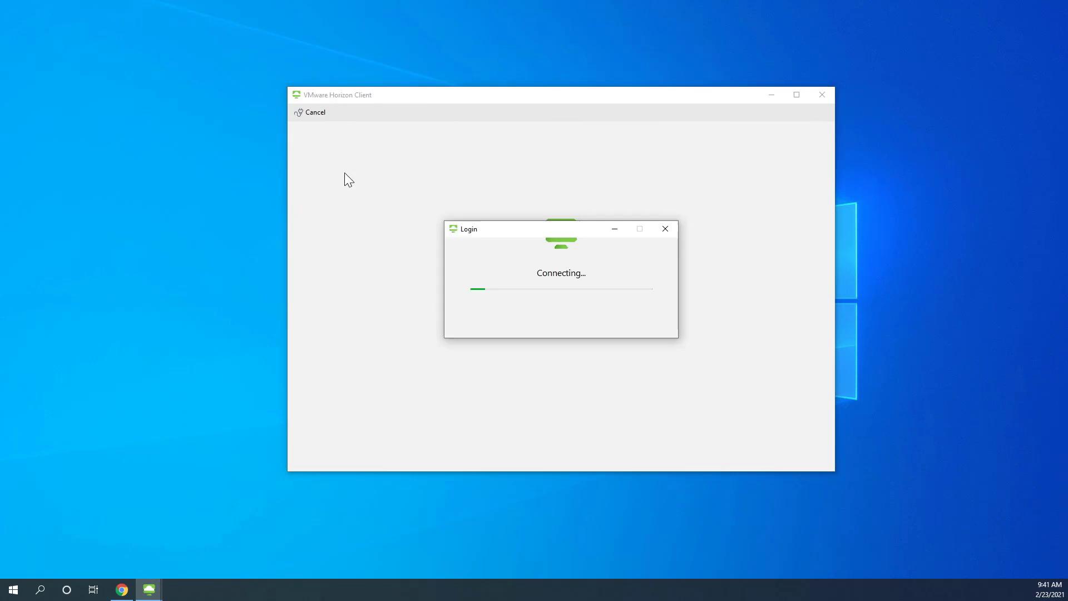
{"action": "type", "text": "••"}
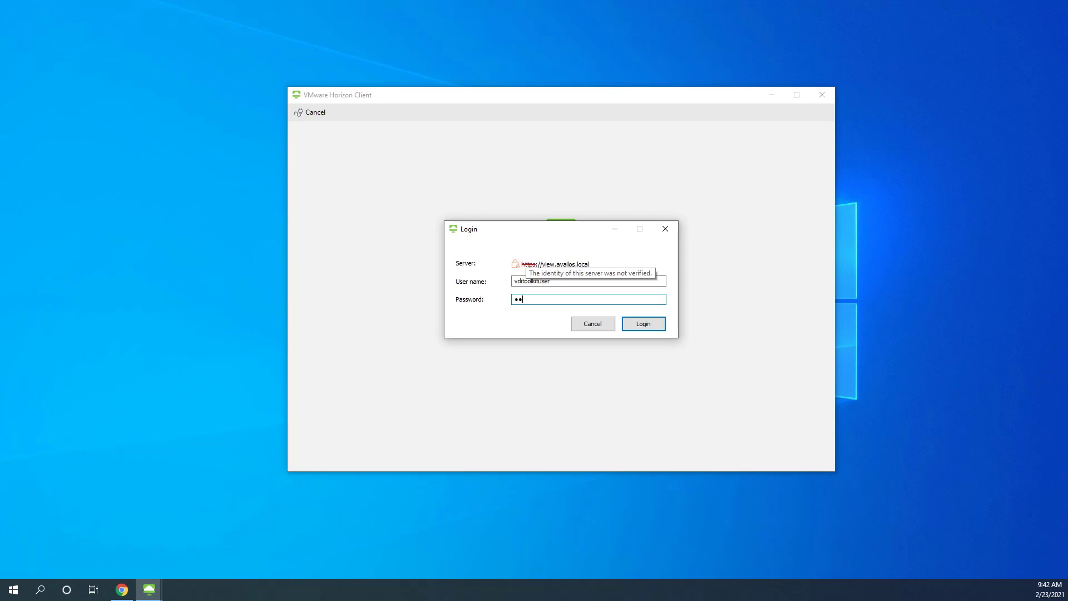
{"action": "type", "text": "••••••••"}
{"action": "key", "text": "Return"}
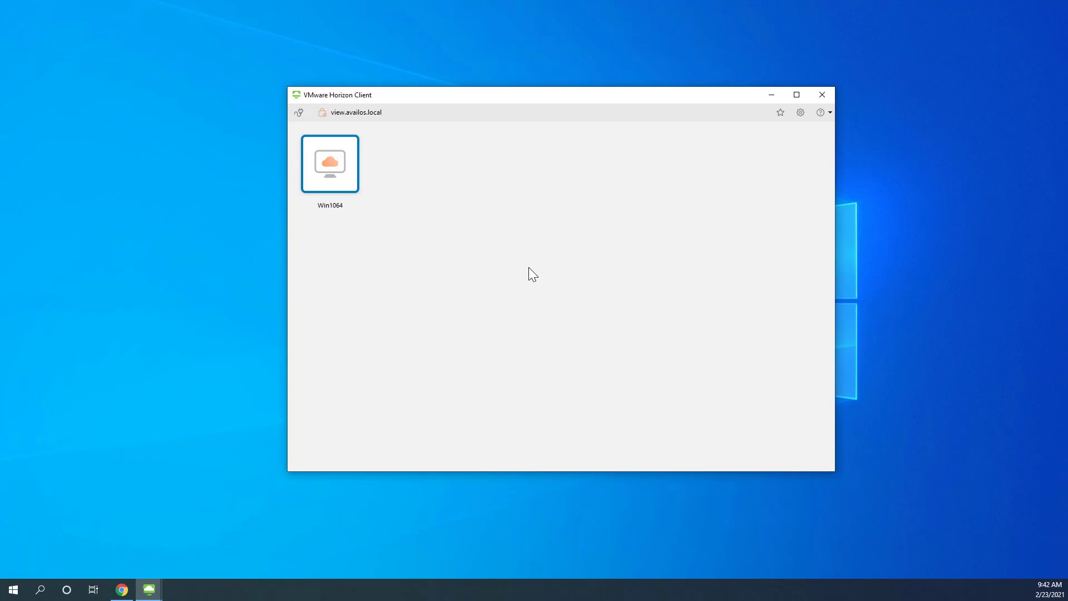
{"action": "double_click", "coordinate": [323, 161]}
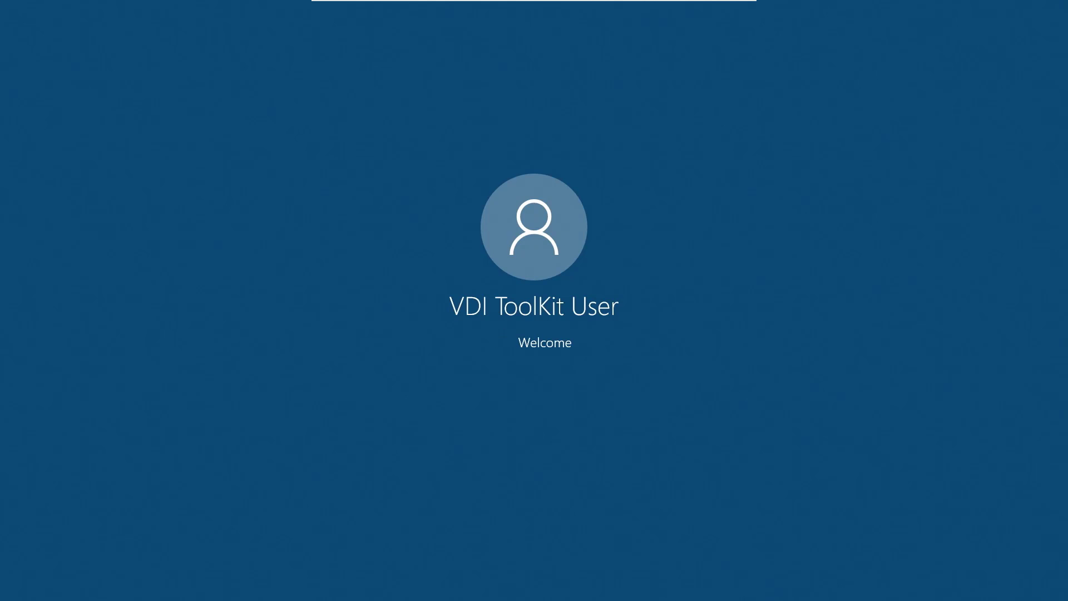
Step: Open VDI ToolKit's Rules page and expand the session modification rules
{"action": "mouse_move", "coordinate": [512, 5]}
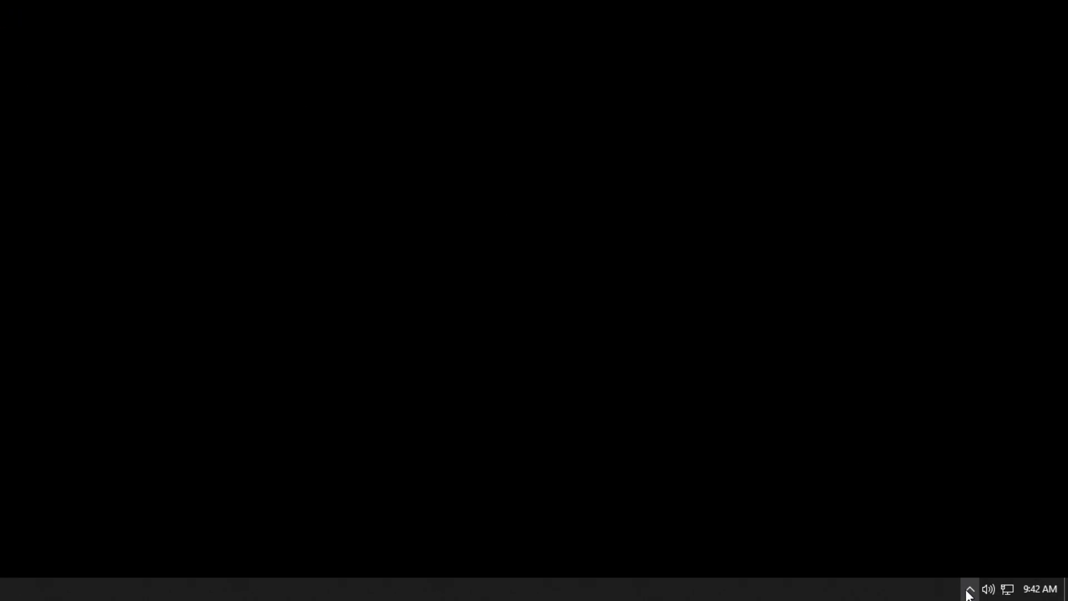
{"action": "left_click", "coordinate": [968, 591]}
{"action": "left_click", "coordinate": [954, 525]}
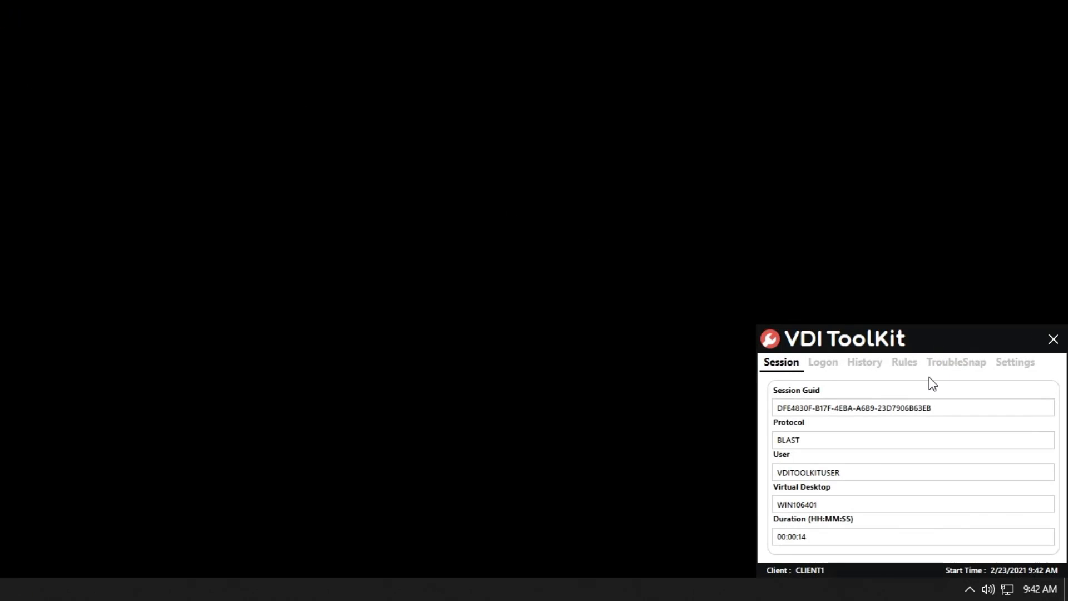
{"action": "left_click", "coordinate": [904, 362]}
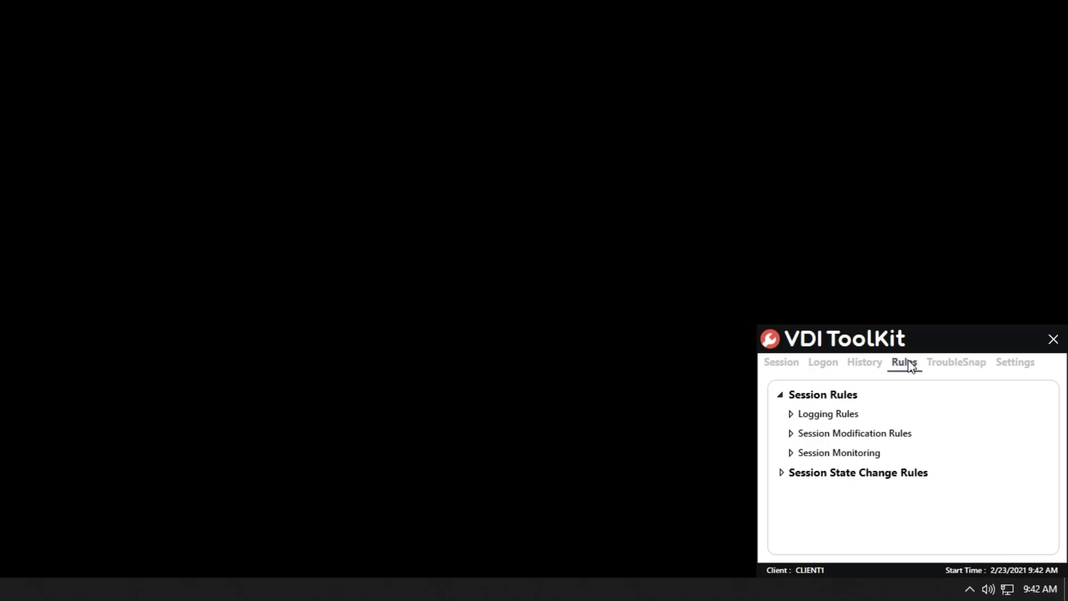
{"action": "left_click", "coordinate": [792, 437]}
{"action": "key", "text": "Escape"}
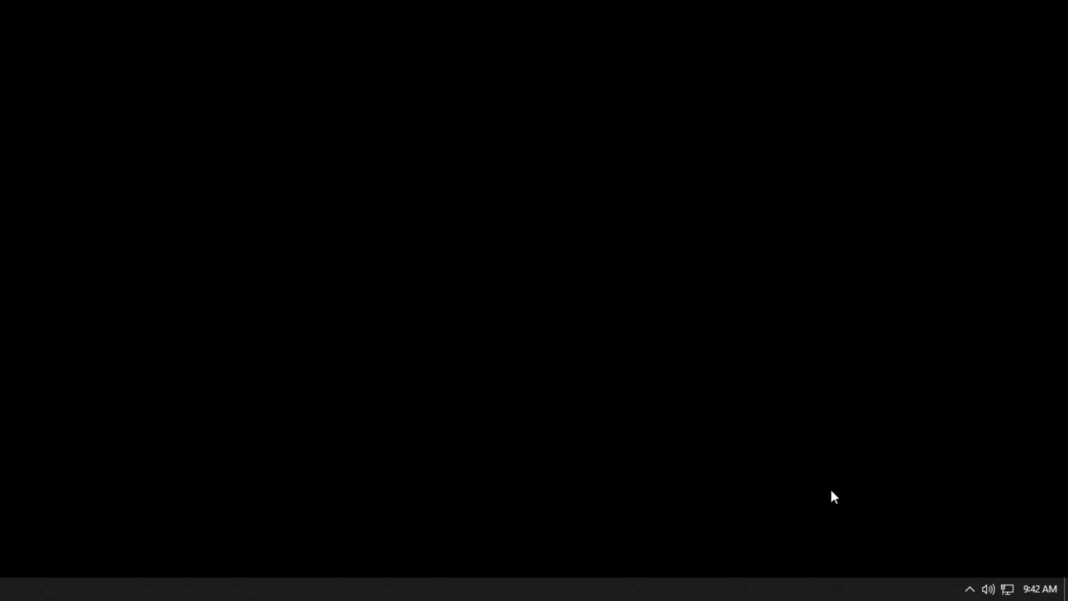
Step: Reopen the Rules page and expand Hot Key Rules to show Specialized and Default Global rules
{"action": "left_click", "coordinate": [969, 590]}
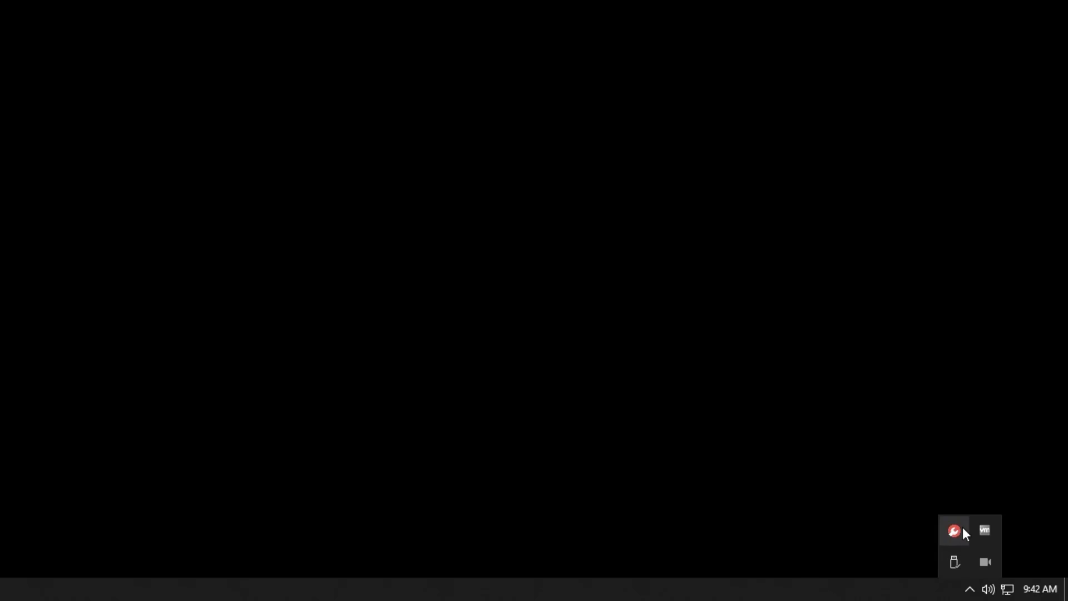
{"action": "left_click", "coordinate": [954, 530]}
{"action": "left_click", "coordinate": [901, 368]}
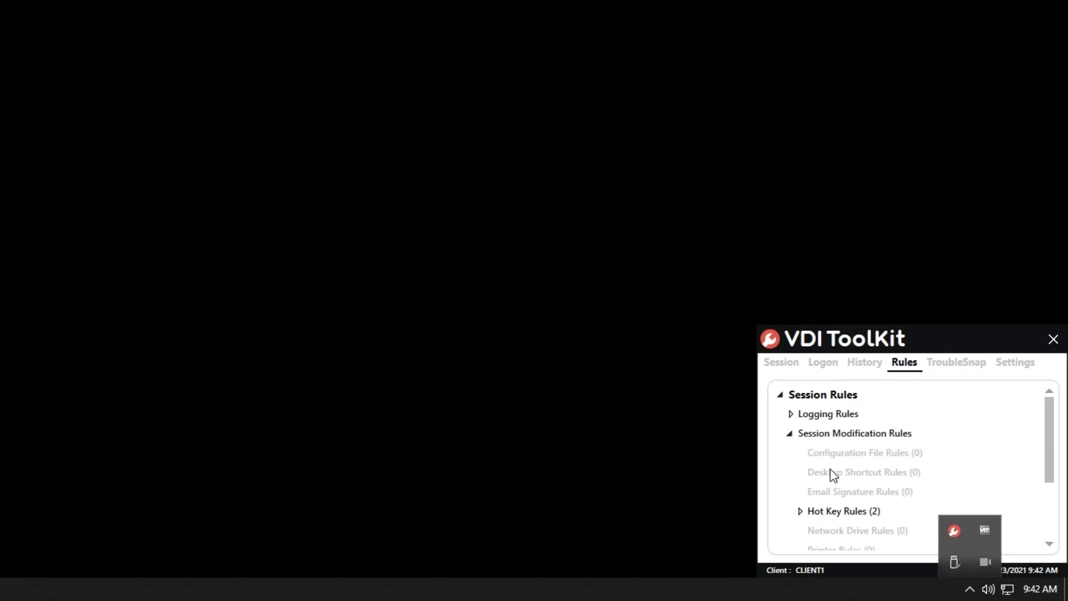
{"action": "scroll", "coordinate": [839, 439], "scroll_direction": "down", "scroll_amount": 1}
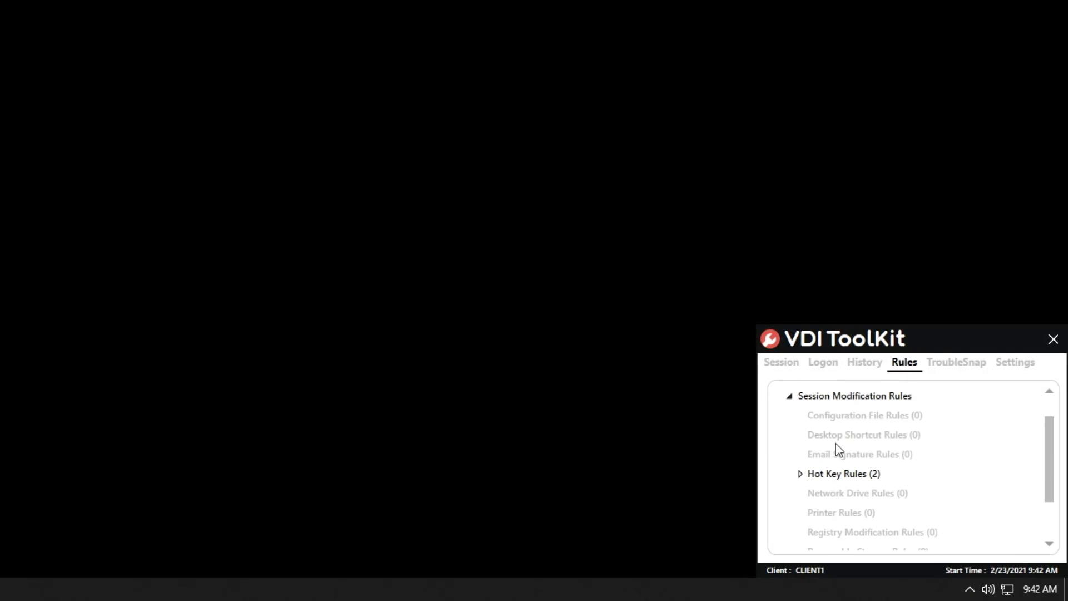
{"action": "left_click", "coordinate": [801, 474]}
{"action": "scroll", "coordinate": [854, 450], "scroll_direction": "down", "scroll_amount": 1}
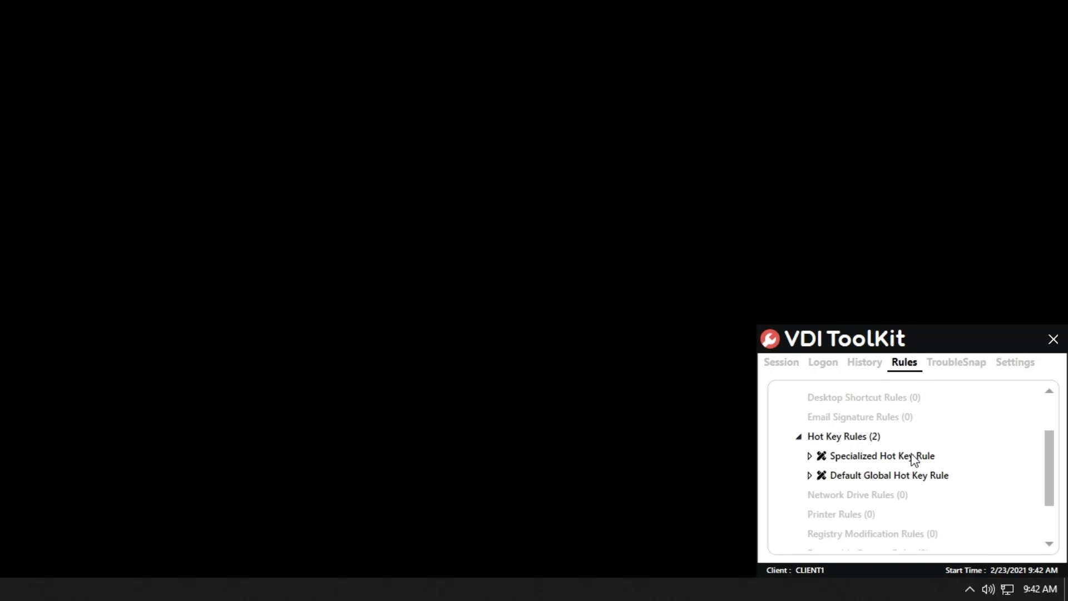